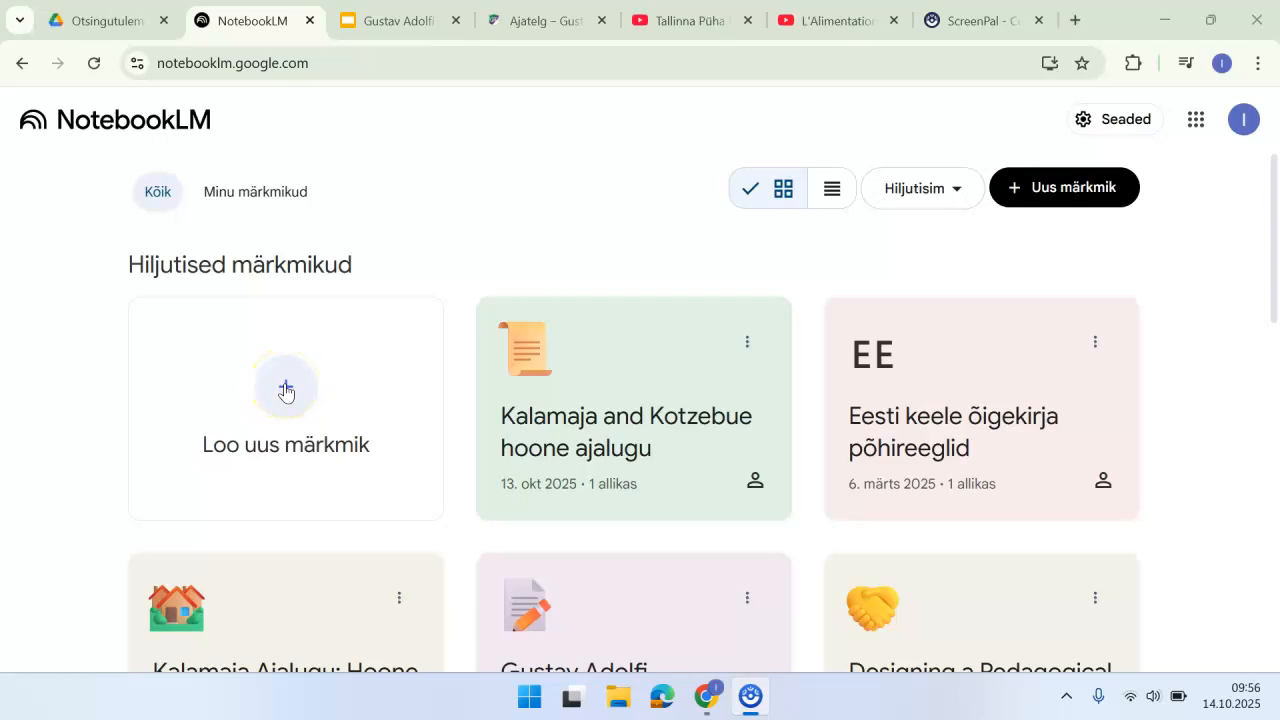
# Create a new notebook, review the source types it accepts, and dismiss the add-sources dialog without adding anything
pyautogui.click(285, 389)
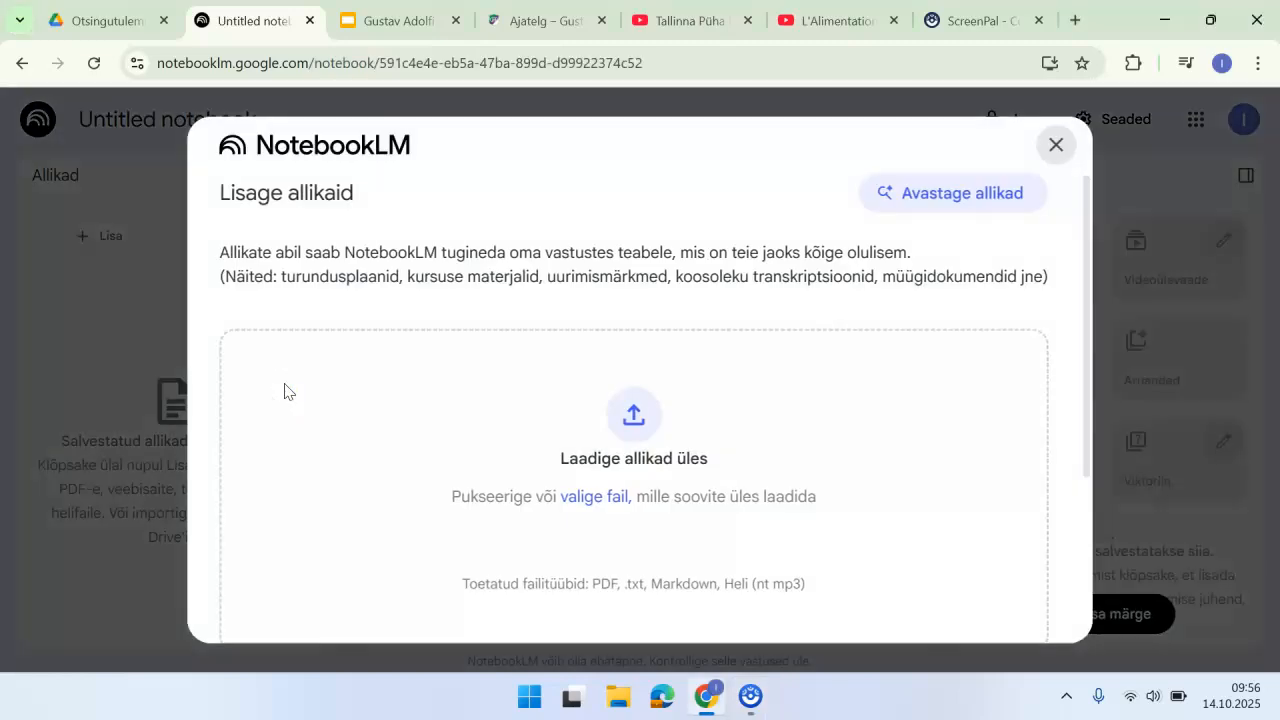
pyautogui.scroll(-5, 655, 420)
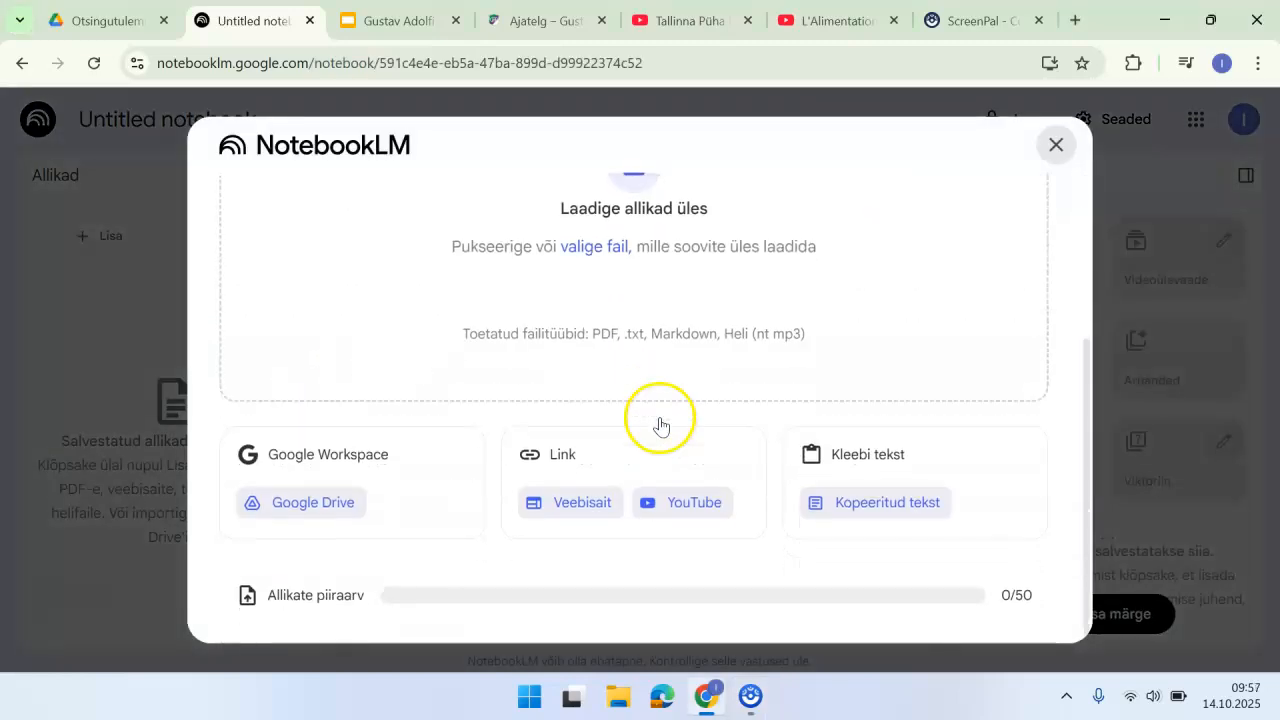
pyautogui.scroll(5, 657, 423)
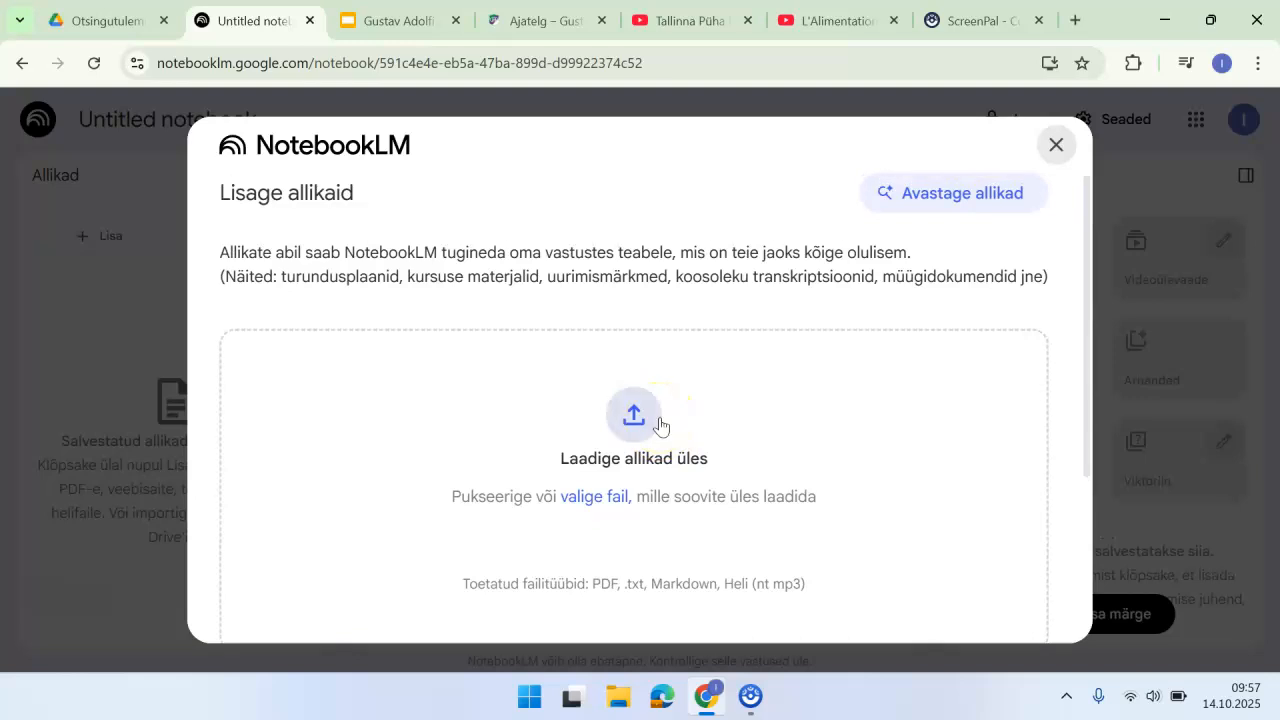
pyautogui.scroll(-2, 659, 425)
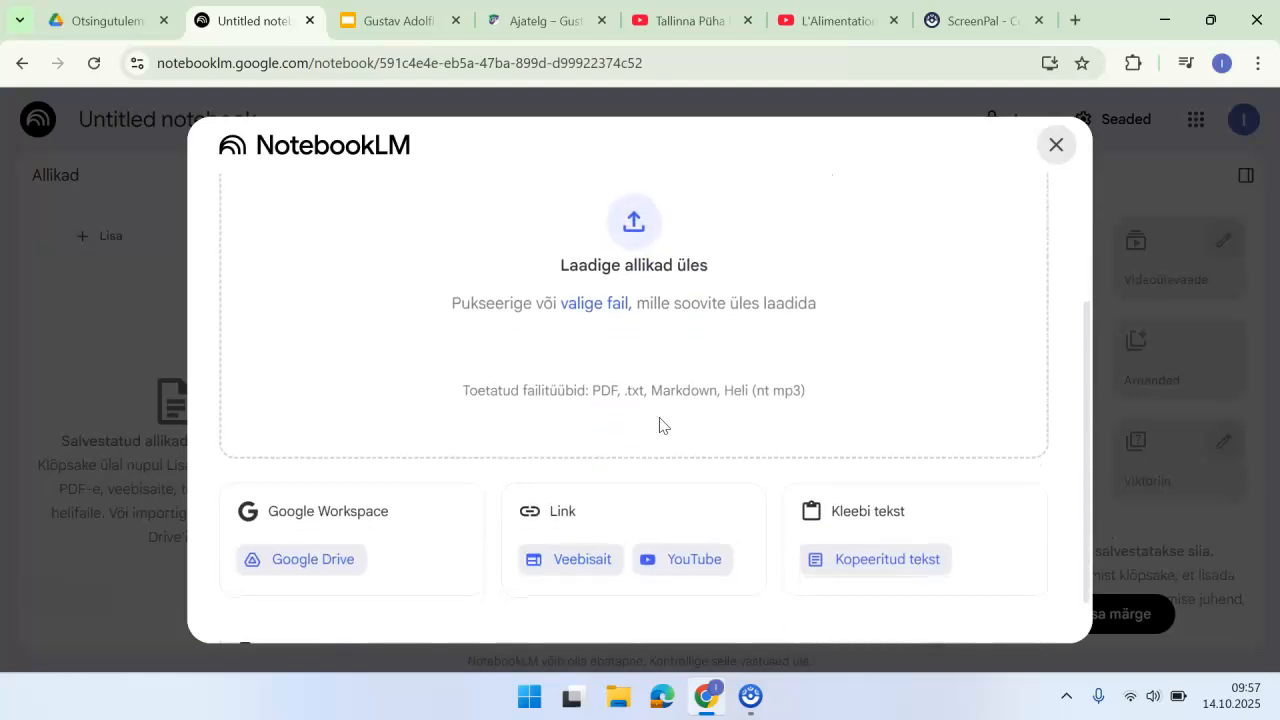
pyautogui.scroll(-1, 659, 425)
pyautogui.scroll(3, 659, 425)
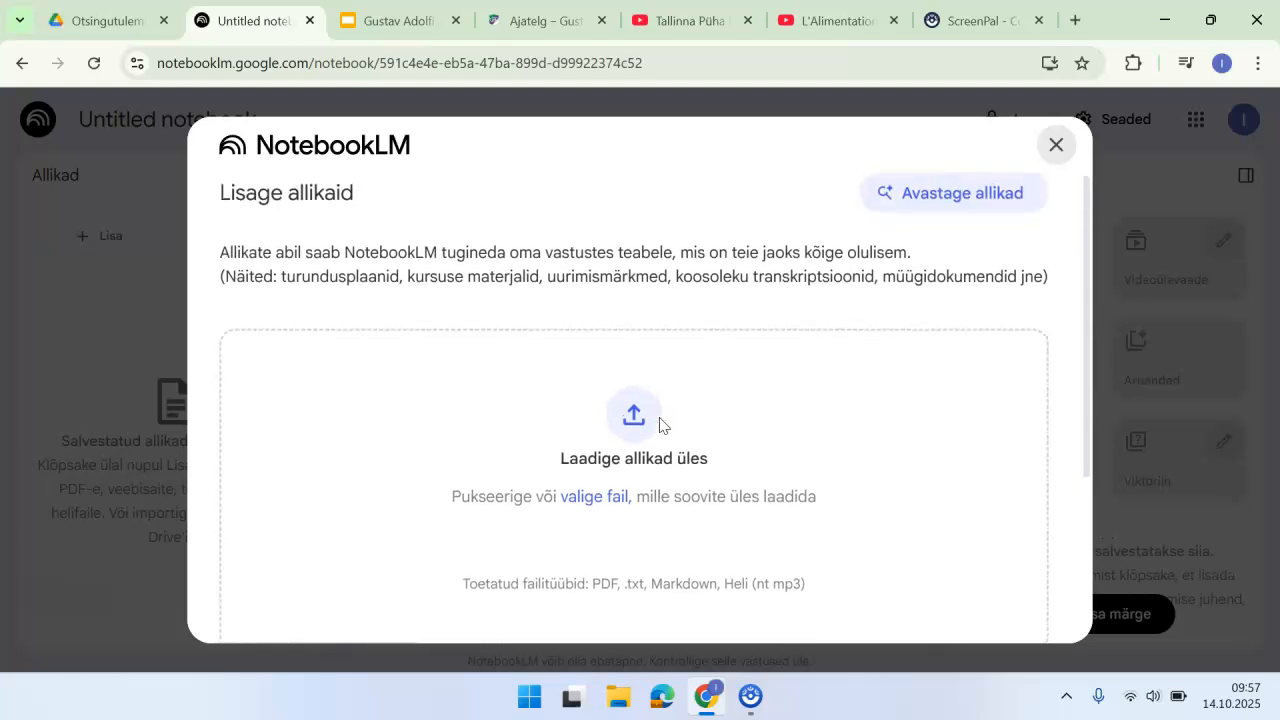
pyautogui.scroll(-3, 660, 426)
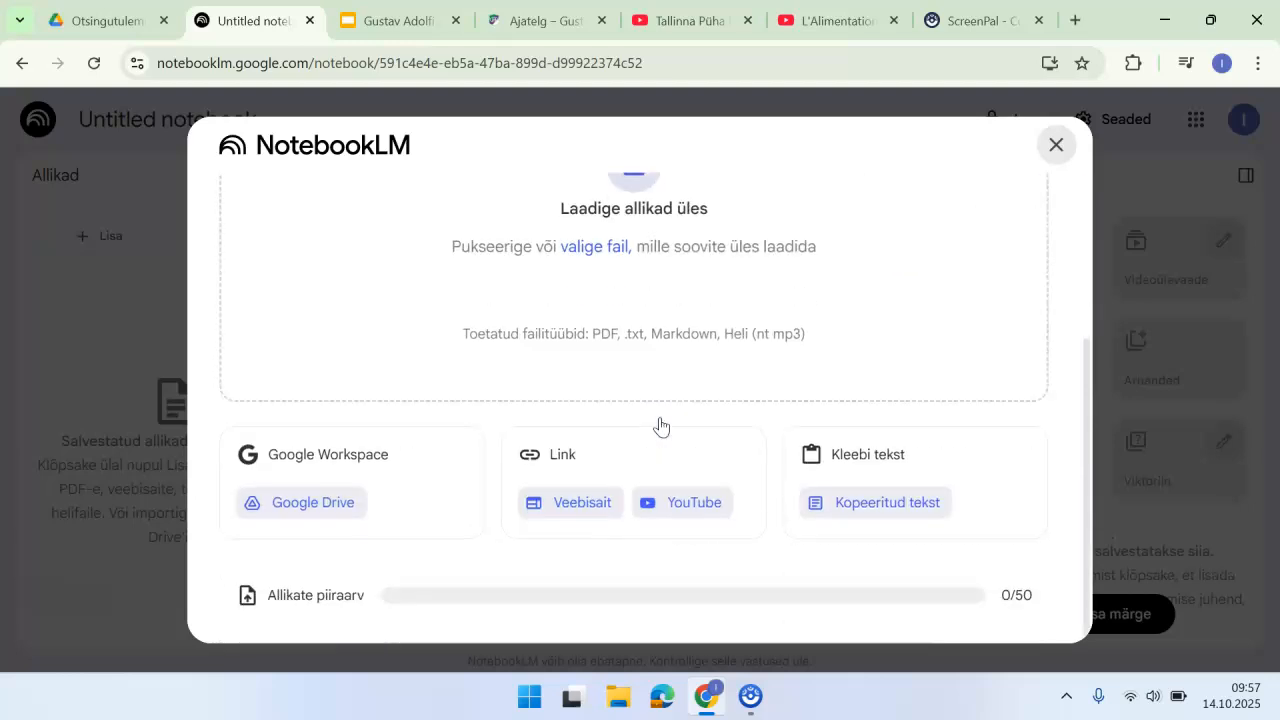
pyautogui.click(1056, 145)
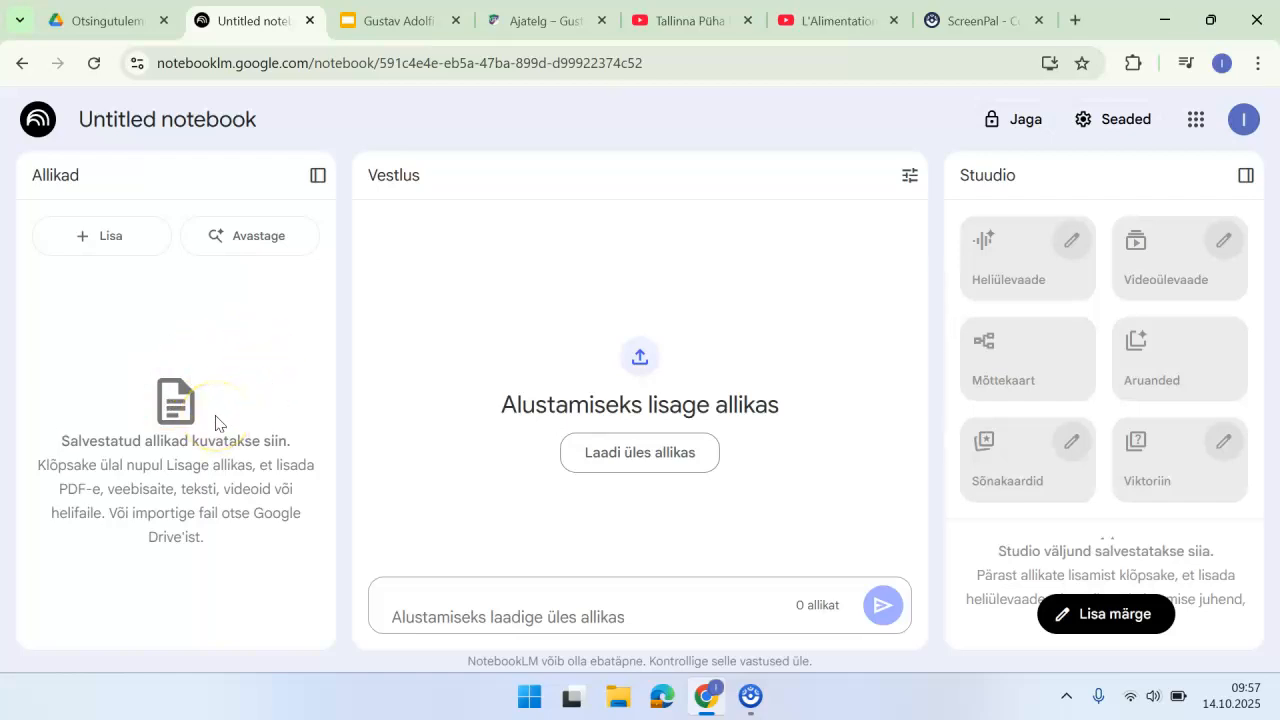
# Add the Gustav Adolfi Gümnaasiumi ajalugu slide presentation from Google Drive as the notebook's first source
pyautogui.click(114, 248)
pyautogui.scroll(-1, 502, 448)
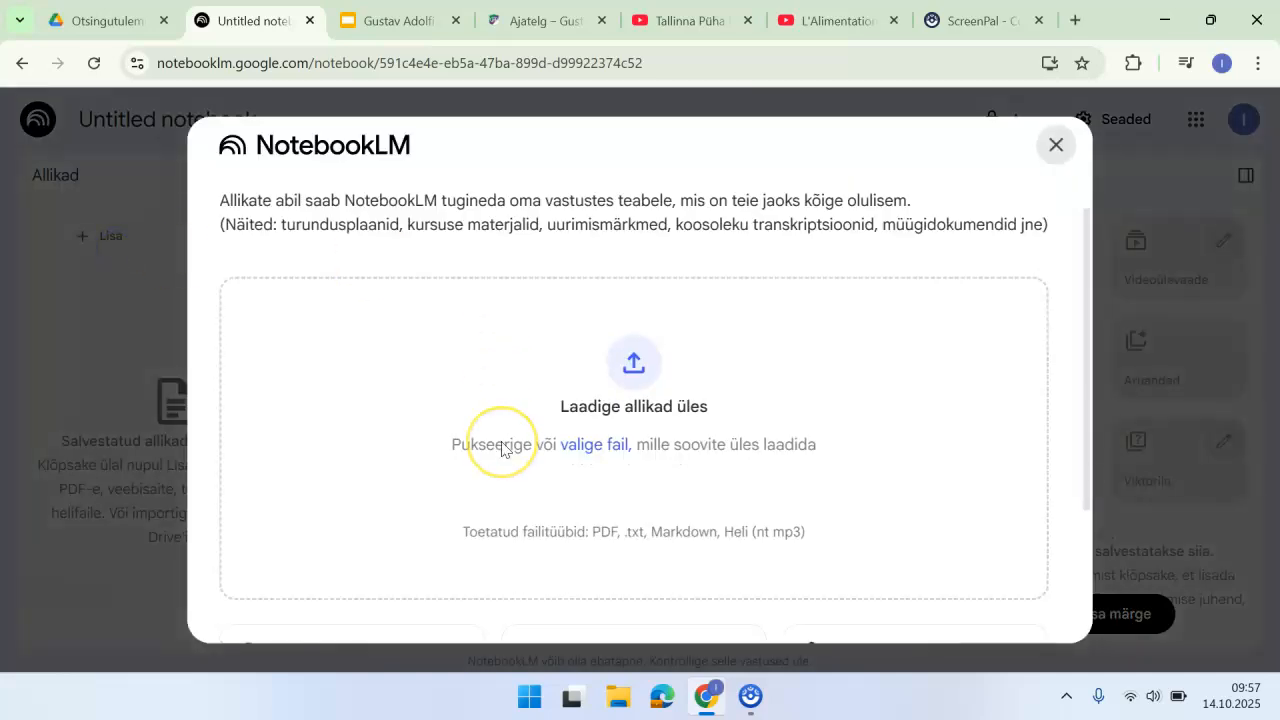
pyautogui.scroll(-2, 502, 448)
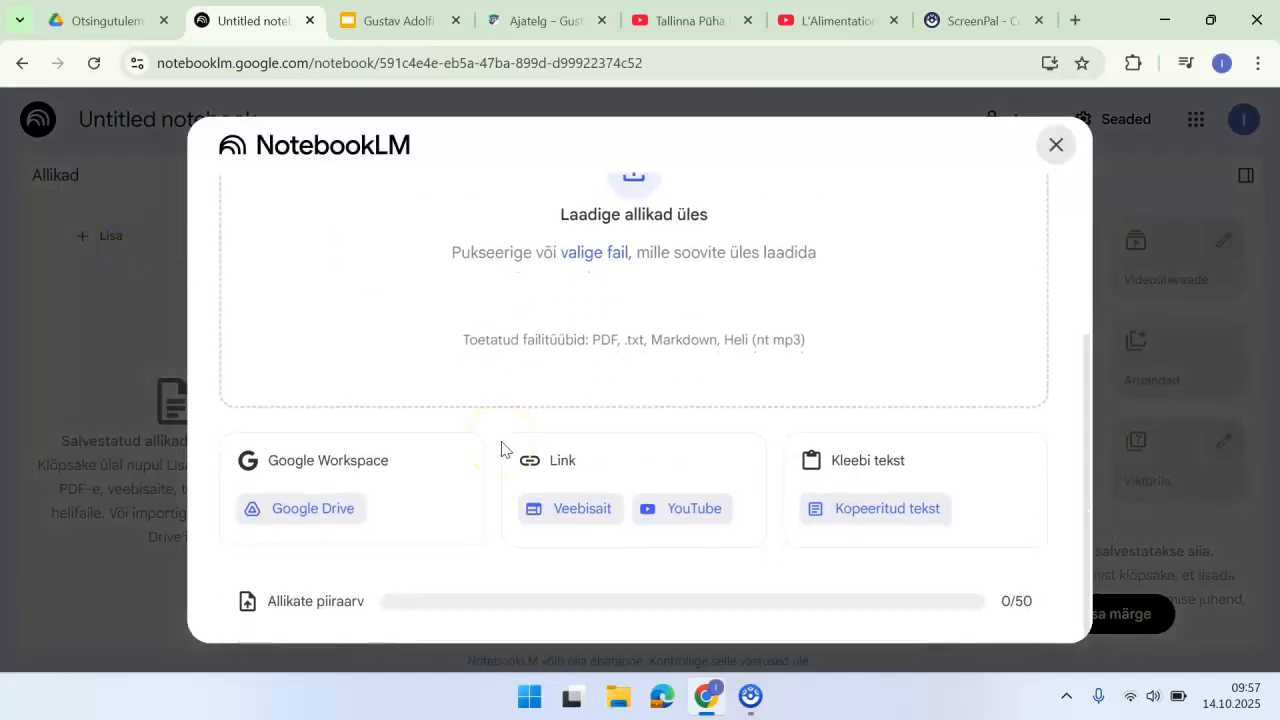
pyautogui.scroll(3, 502, 448)
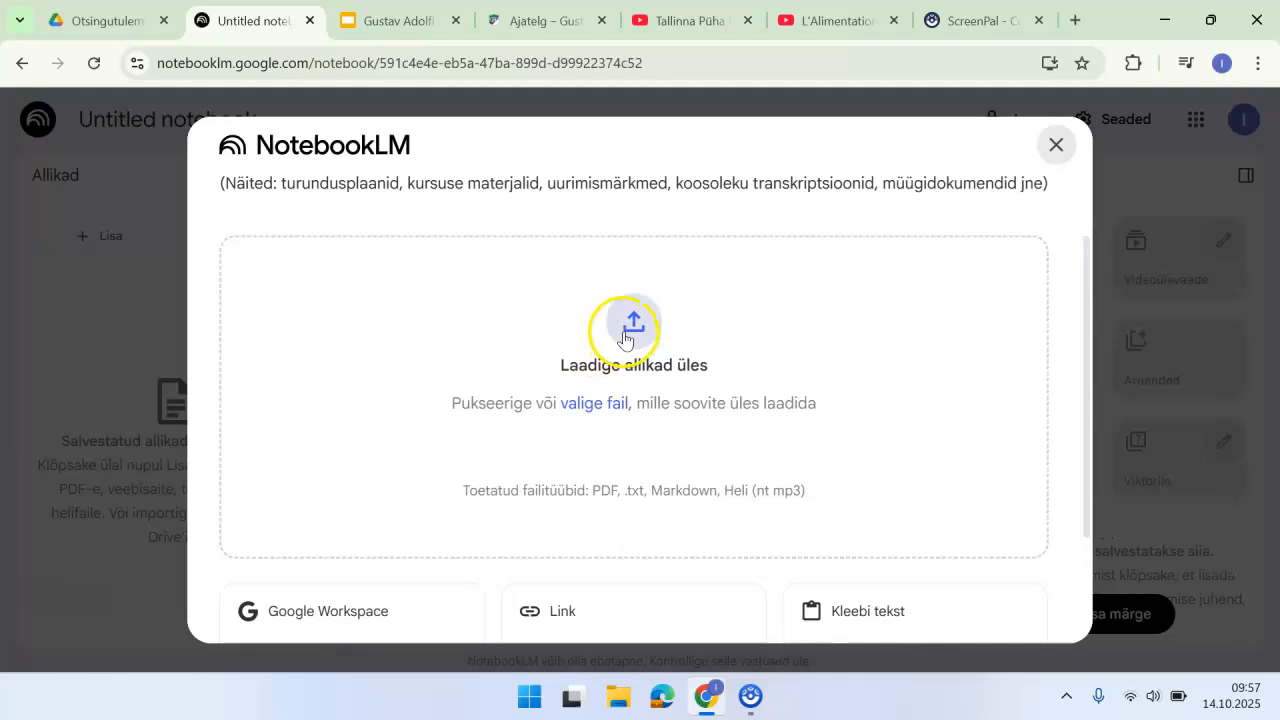
pyautogui.scroll(-2, 490, 404)
pyautogui.click(314, 503)
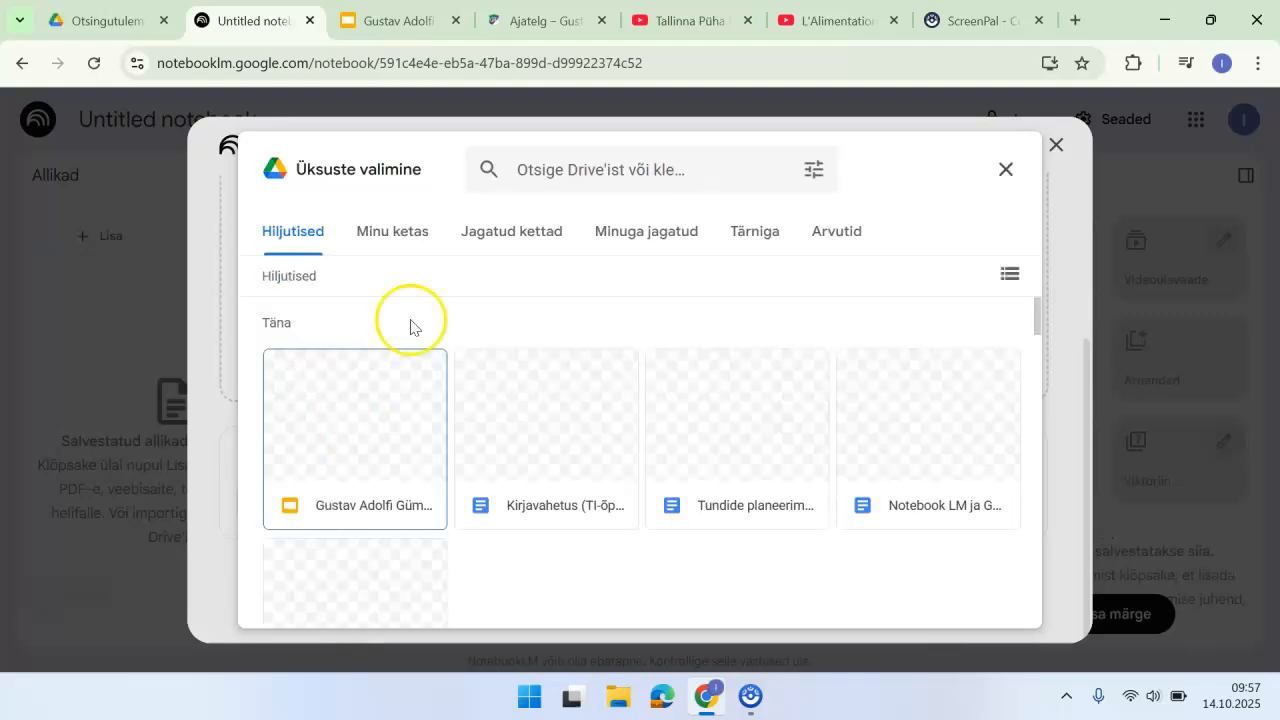
pyautogui.click(334, 430)
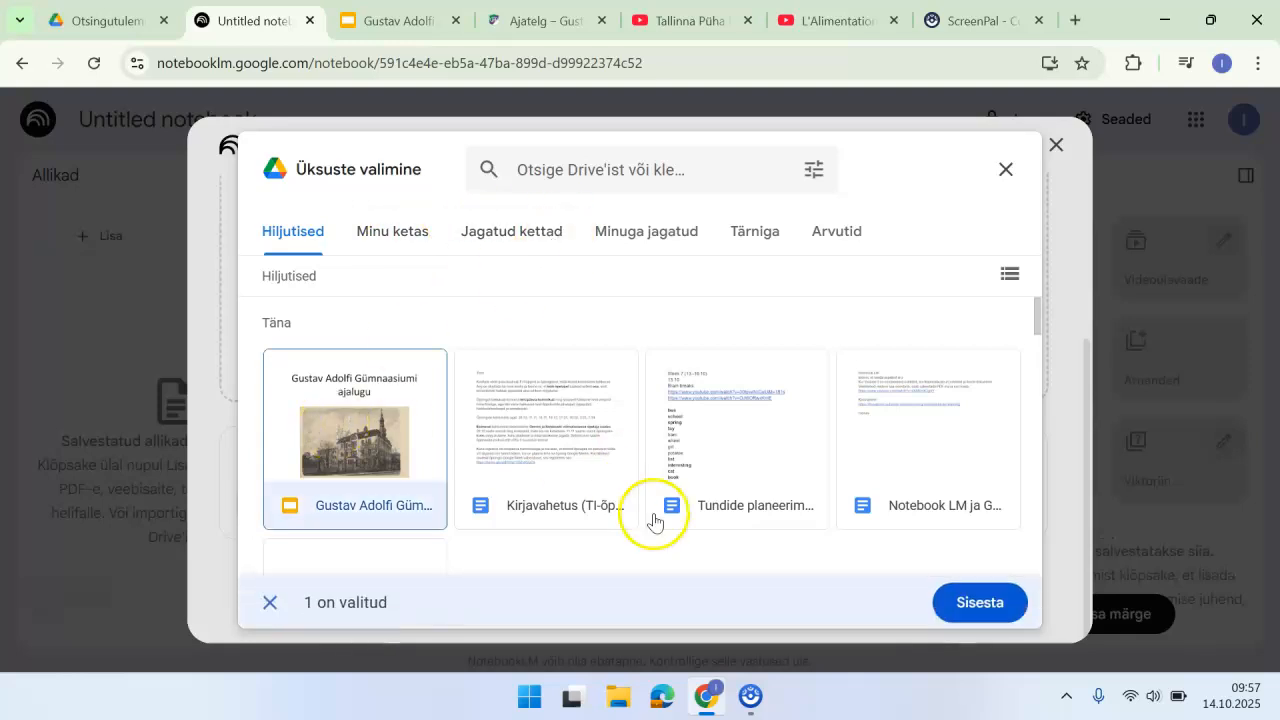
pyautogui.click(980, 603)
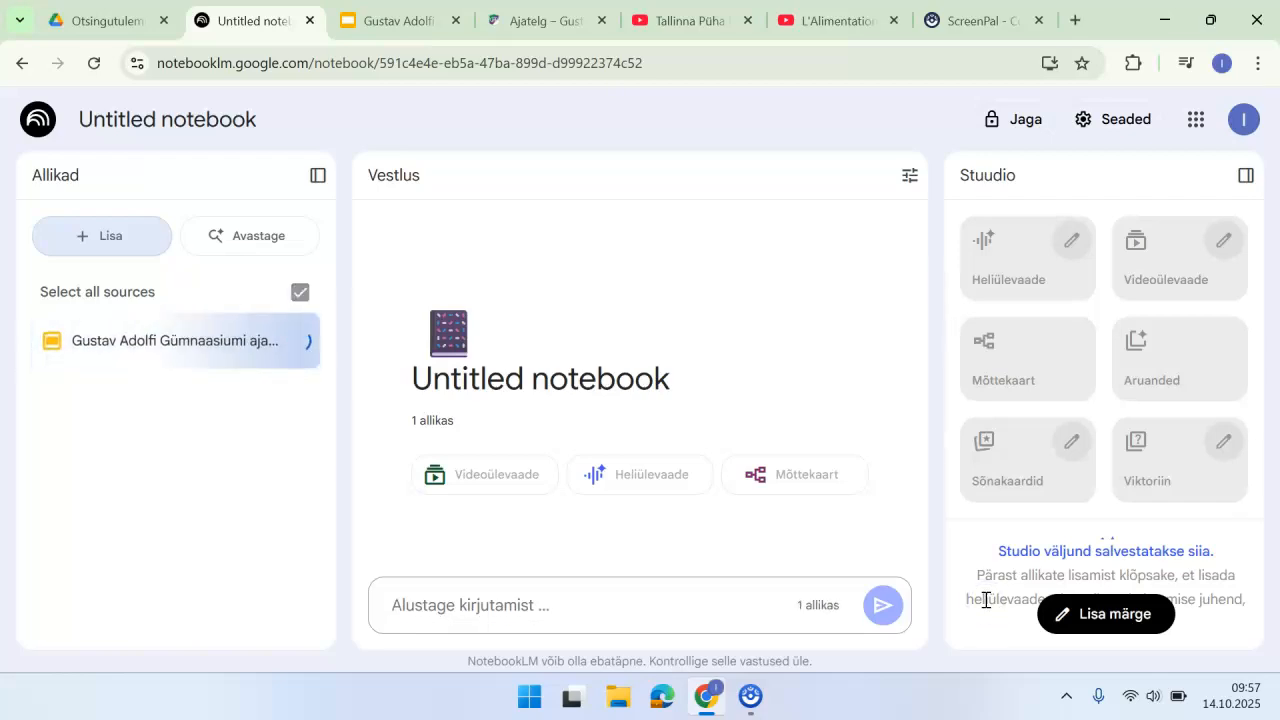
# Start adding another source and copy the web address of the open Ajatelg page on gag.ee
pyautogui.click(123, 242)
pyautogui.scroll(-3, 595, 477)
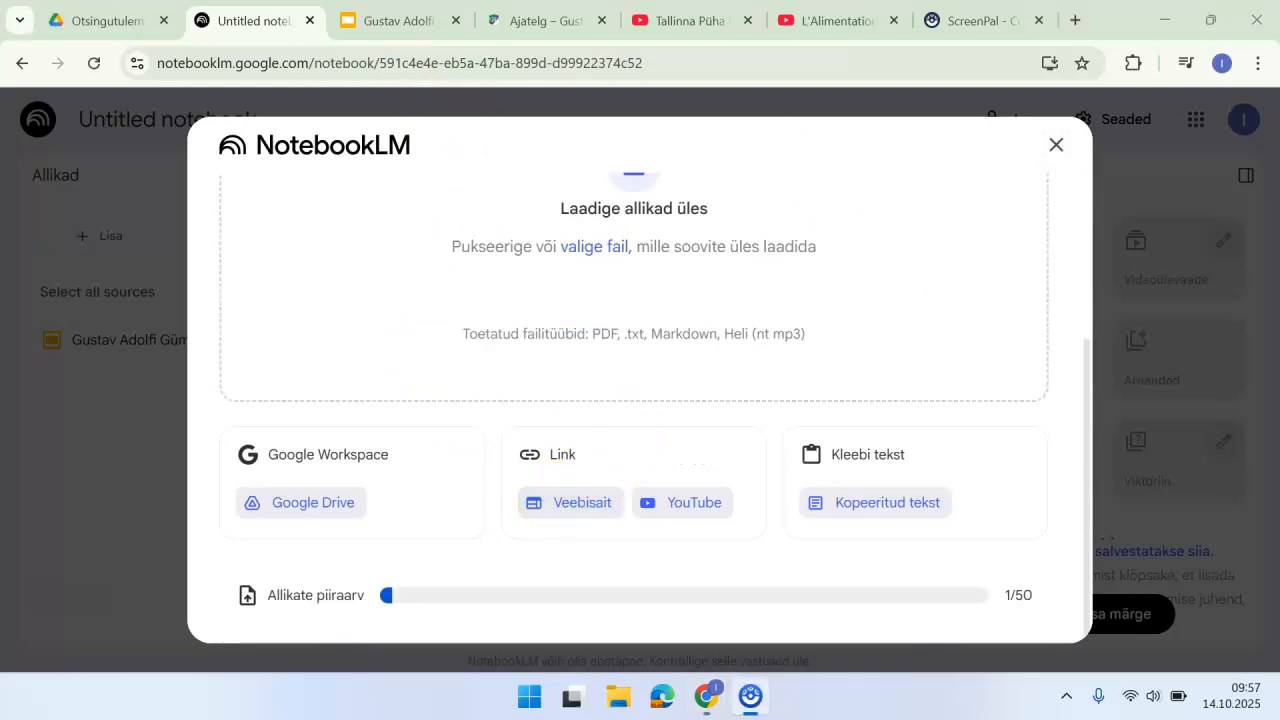
pyautogui.click(527, 22)
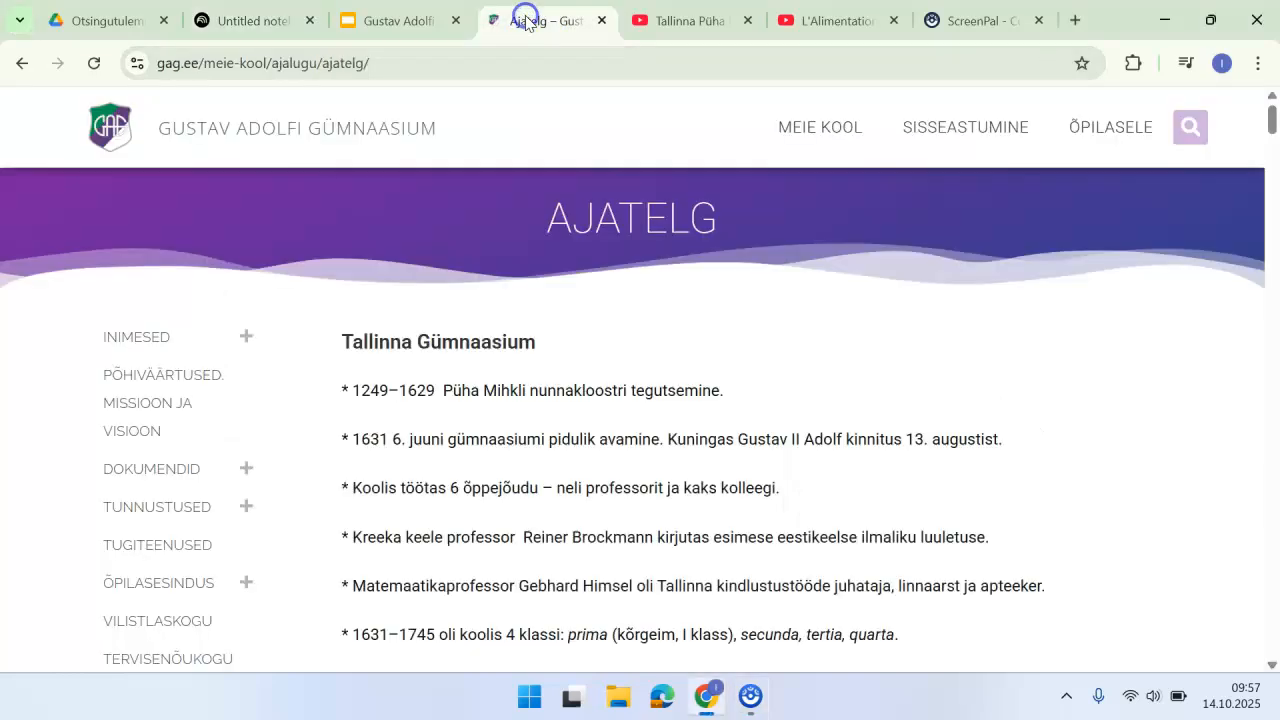
pyautogui.click(302, 63)
pyautogui.hotkey('ctrl', 'c')
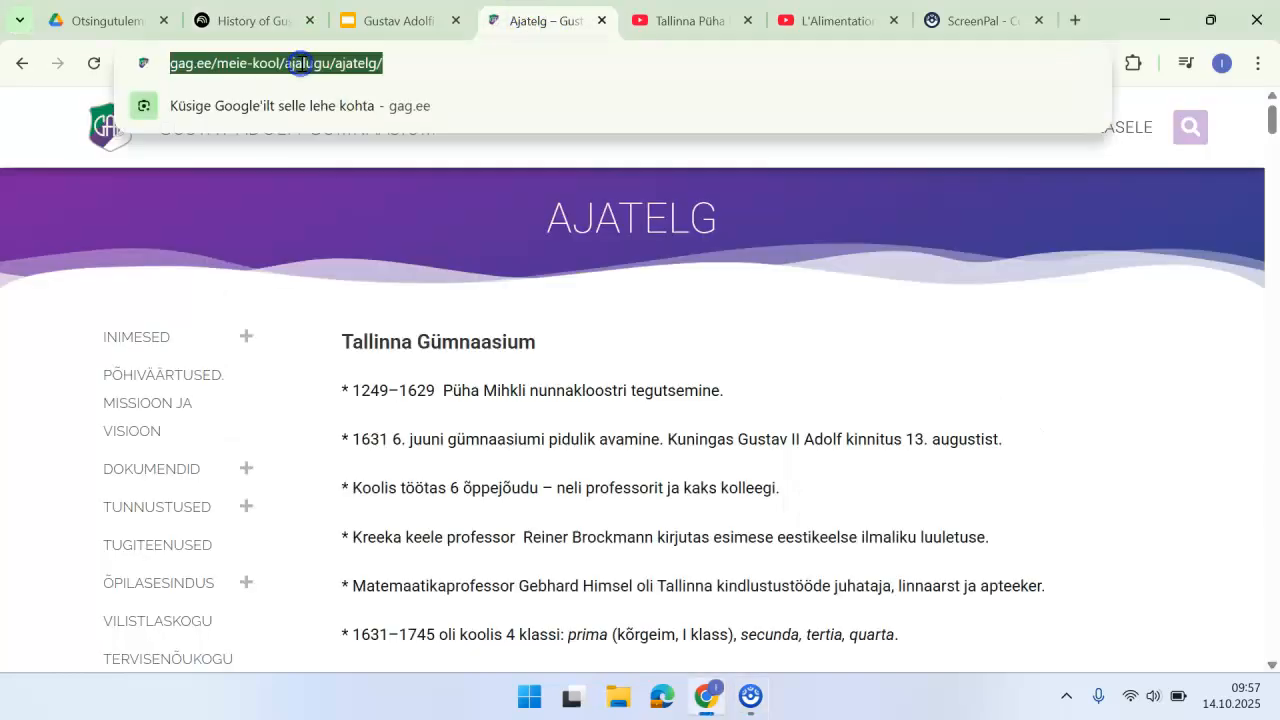
pyautogui.rightClick(302, 63)
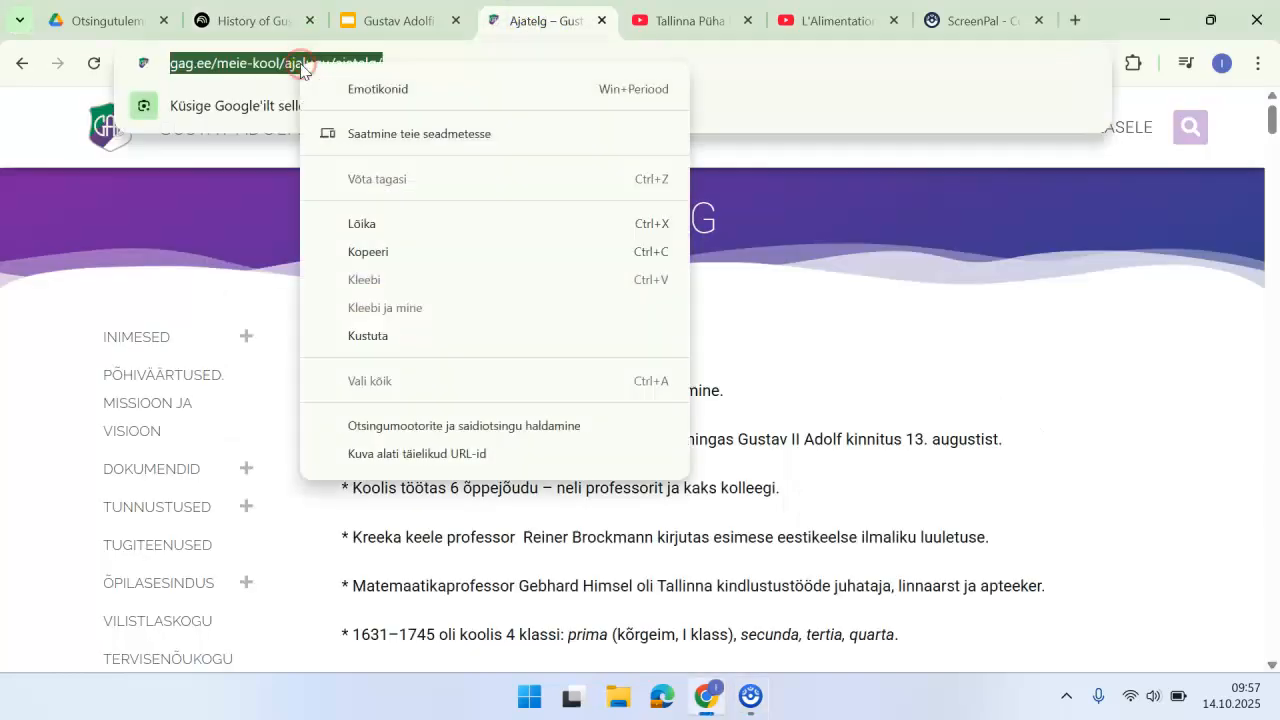
pyautogui.click(389, 255)
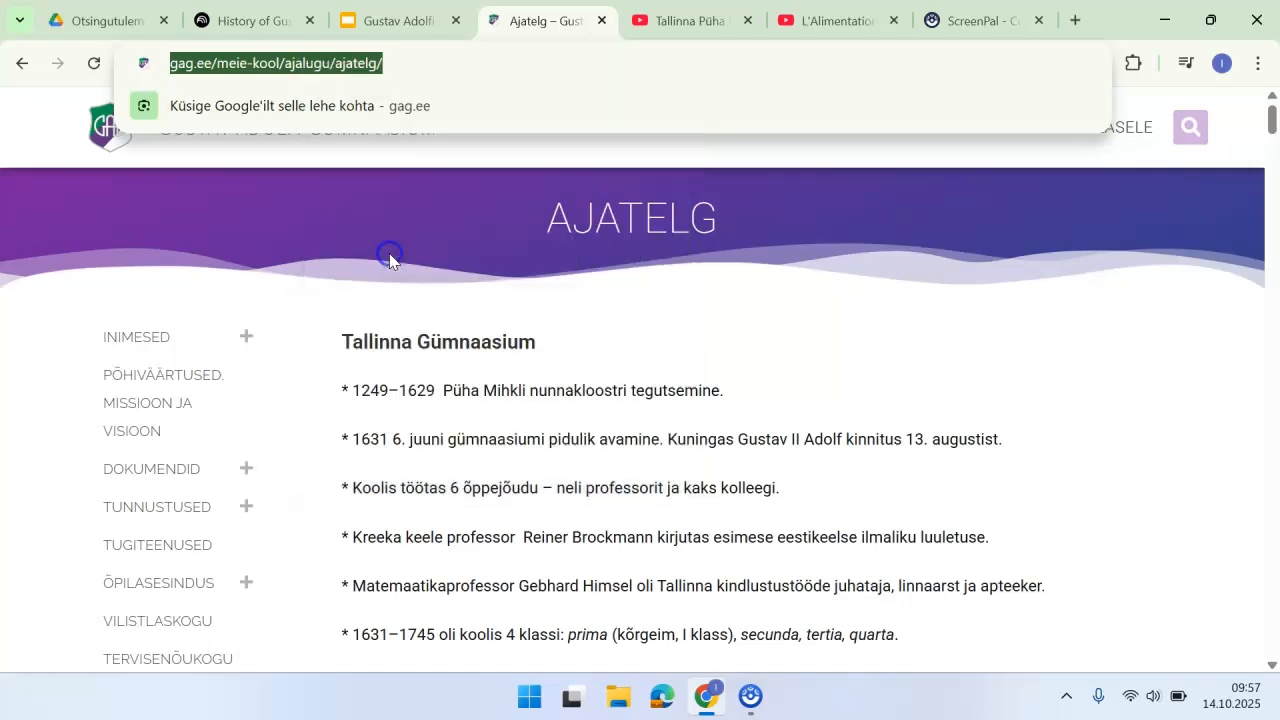
pyautogui.click(248, 24)
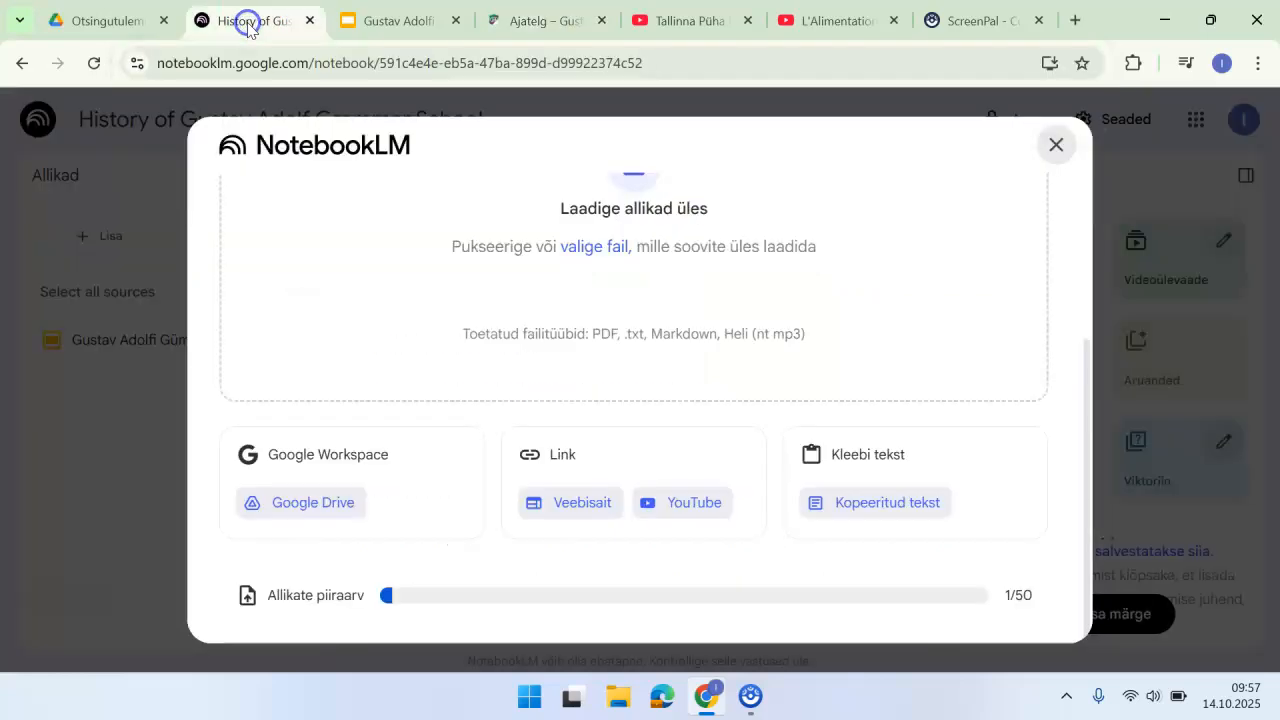
pyautogui.click(578, 508)
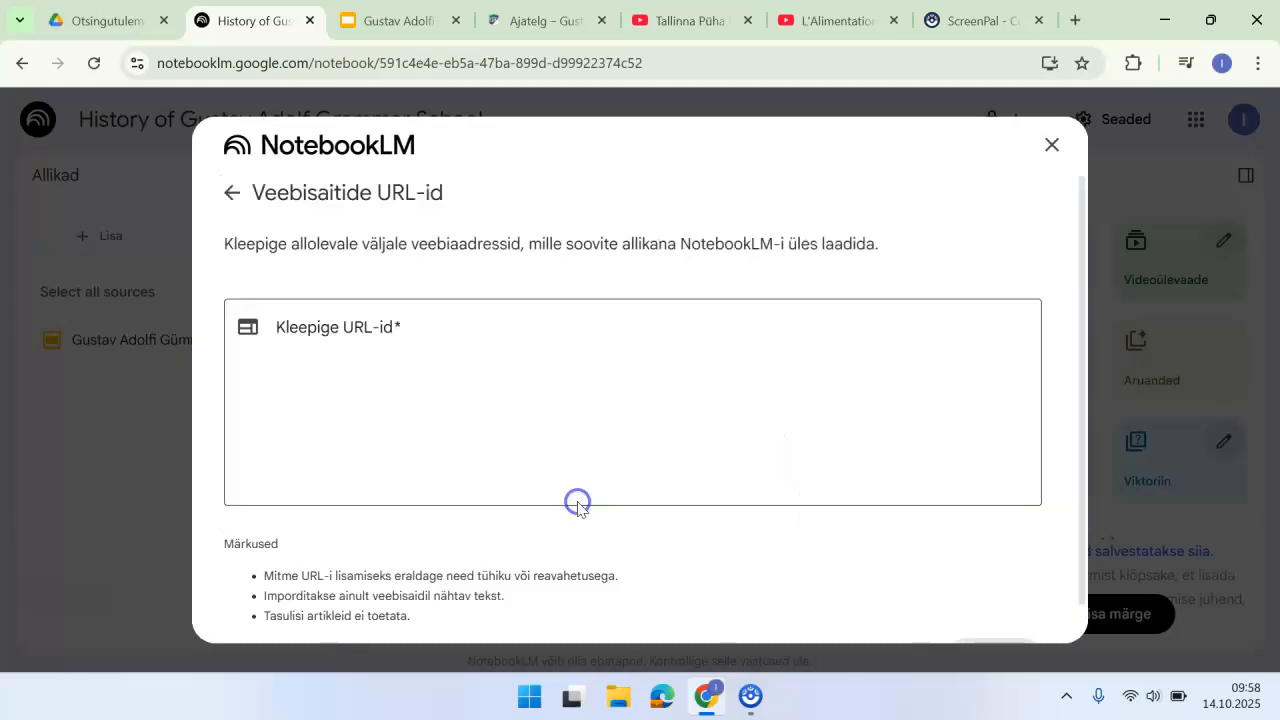
pyautogui.click(310, 344)
pyautogui.hotkey('ctrl', 'v')
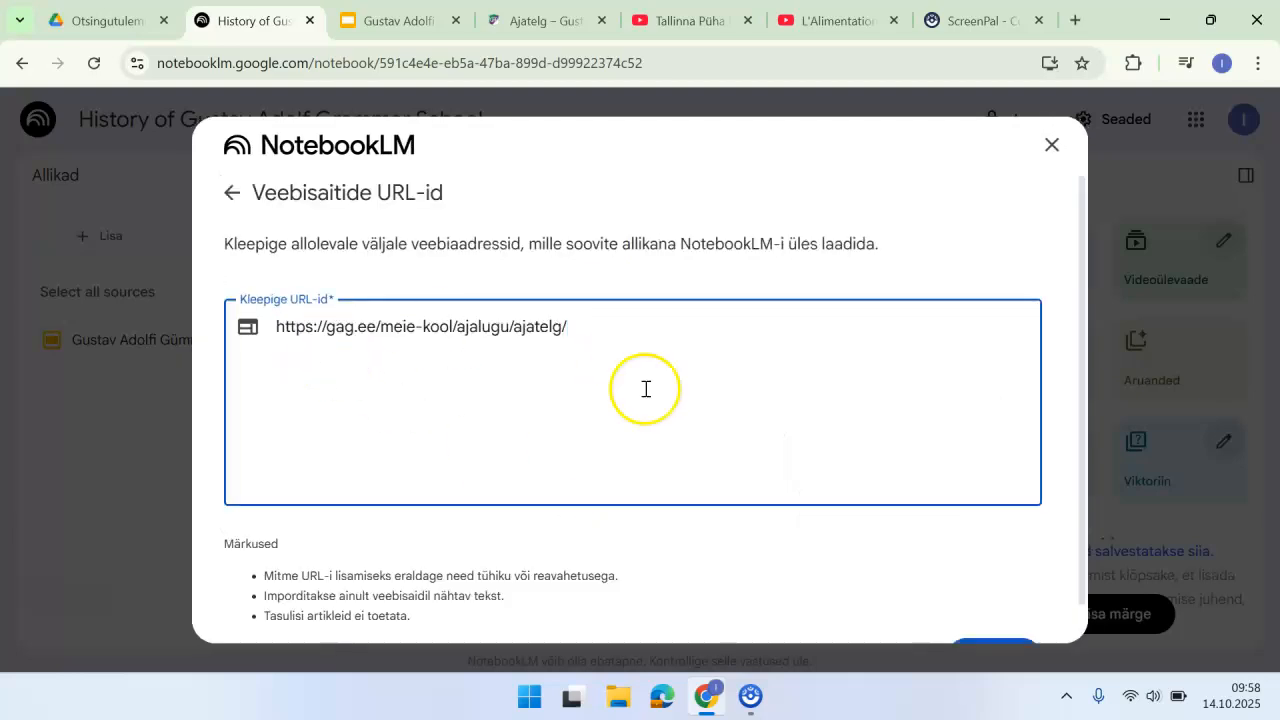
pyautogui.scroll(-2, 646, 389)
pyautogui.click(985, 619)
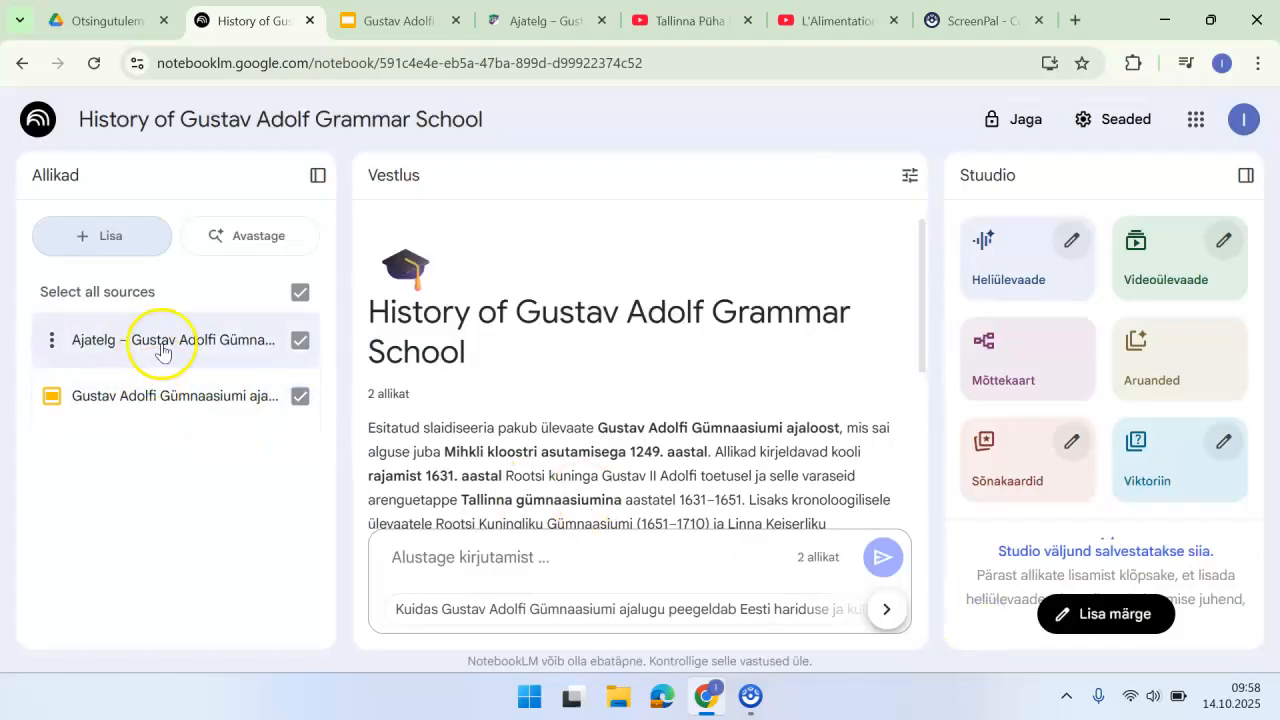
# Start adding another source and copy the address of the YouTube video Tallinna Püha Miikaeli tsistertslaste nunnaklooster (GAG õppefilm 2021)
pyautogui.click(111, 238)
pyautogui.scroll(-3, 477, 443)
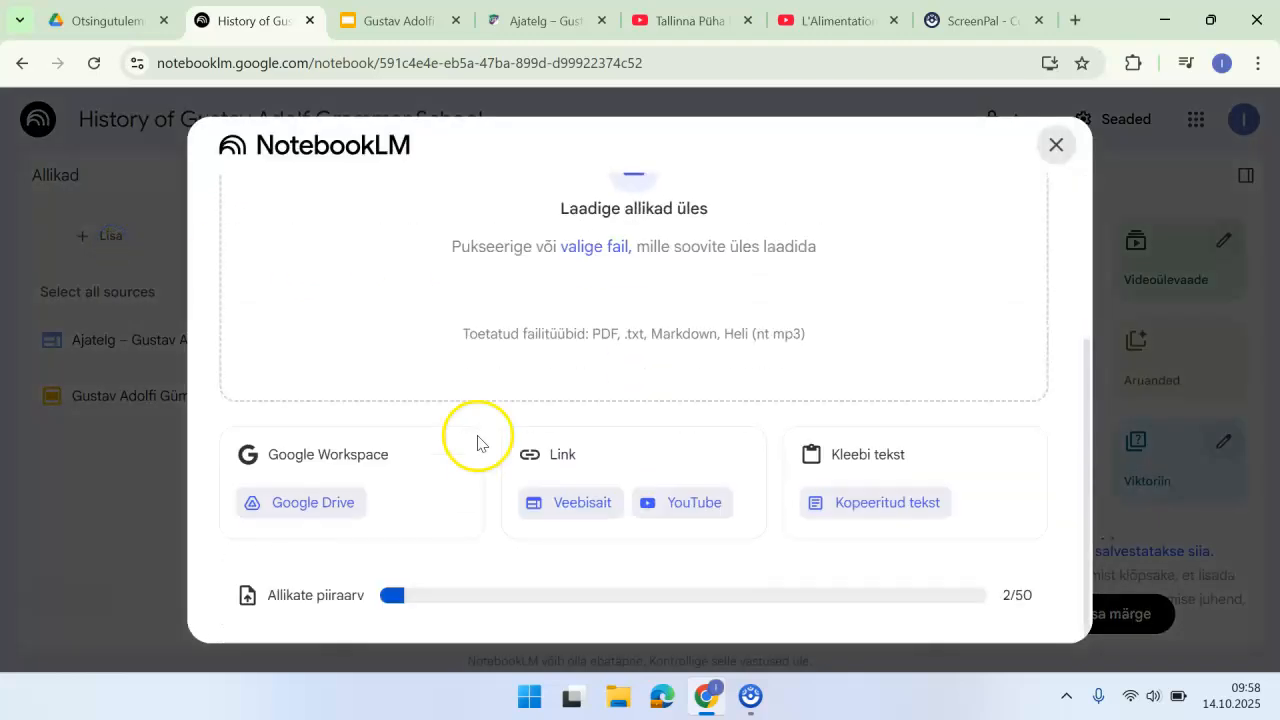
pyautogui.click(680, 19)
pyautogui.click(285, 67)
pyautogui.hotkey('ctrl', 'c')
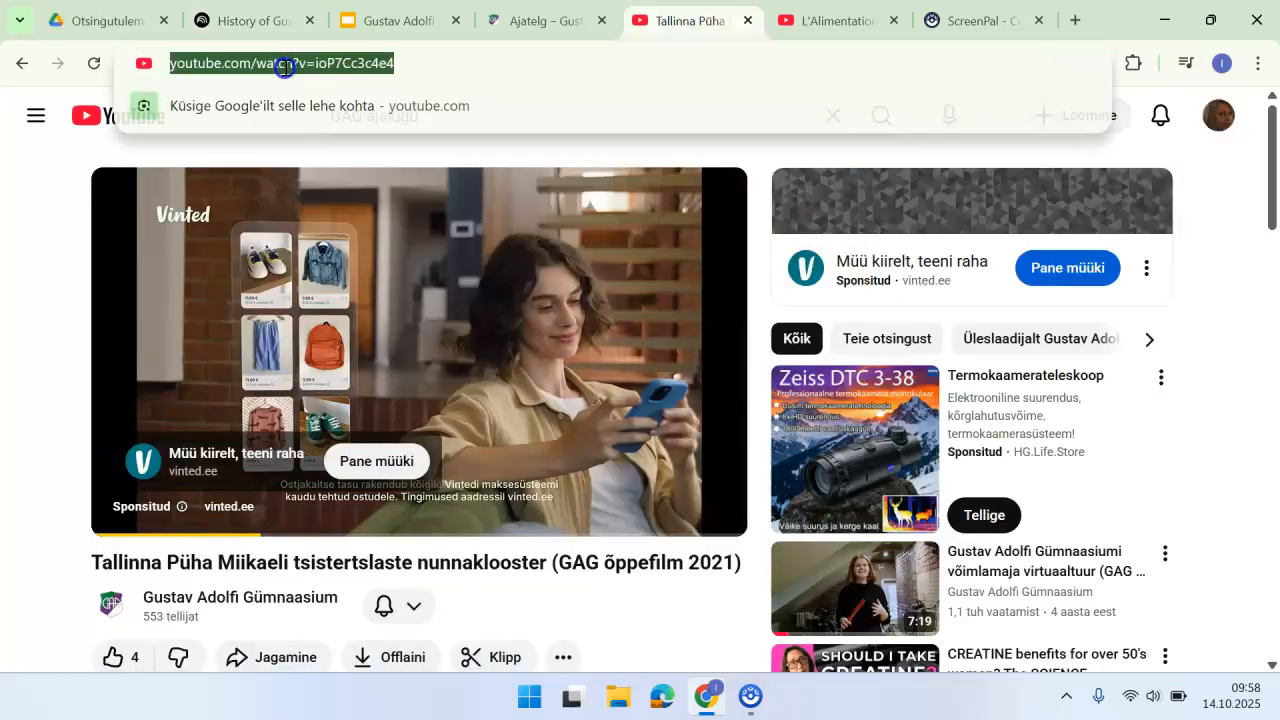
pyautogui.rightClick(285, 67)
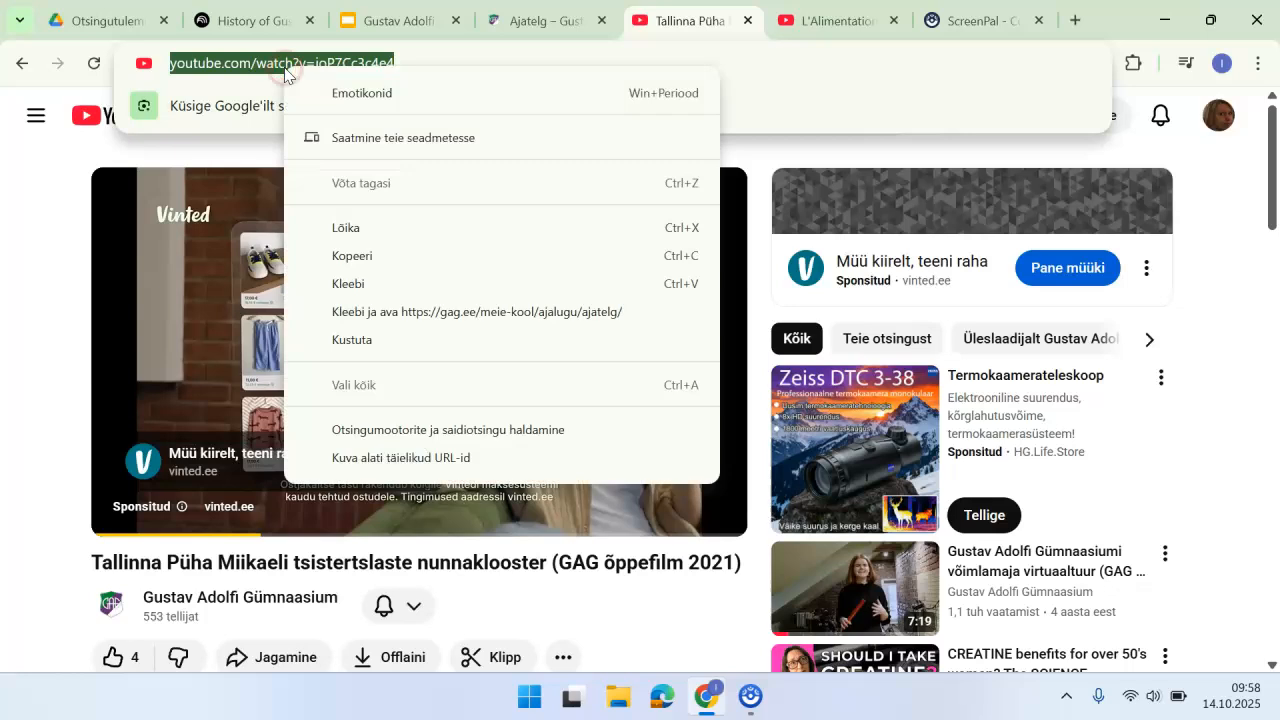
pyautogui.click(360, 257)
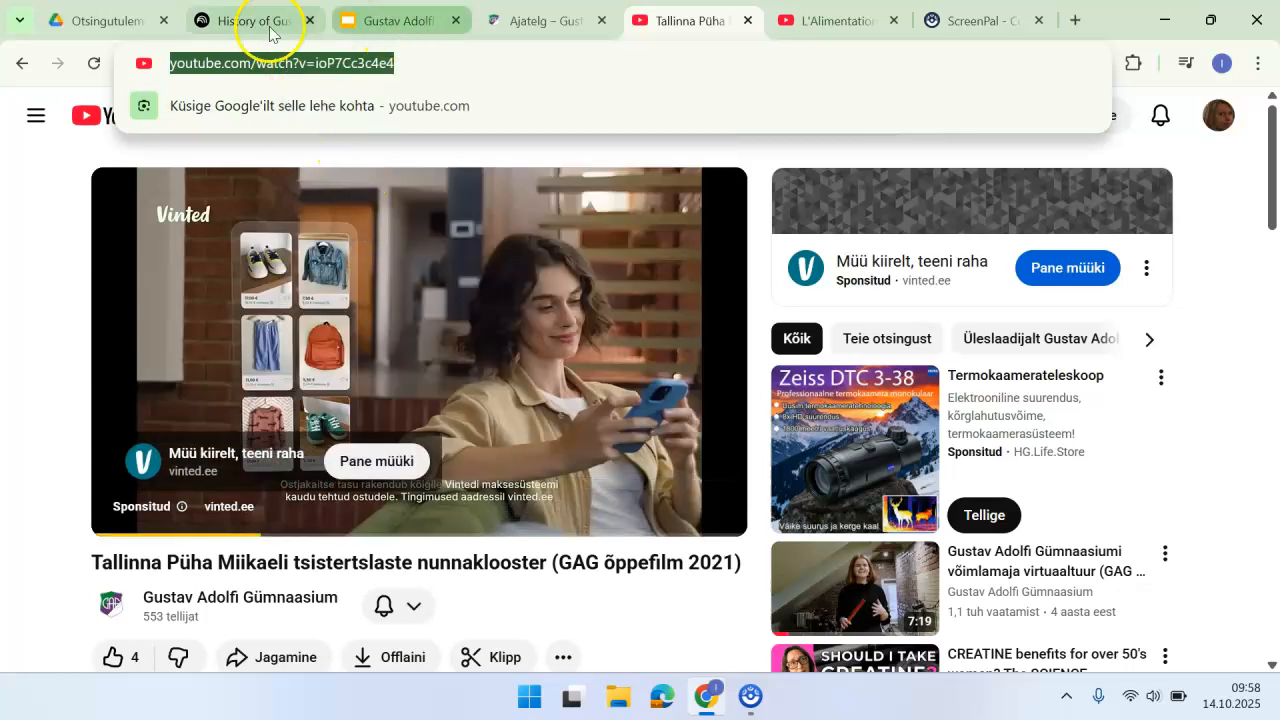
pyautogui.click(215, 22)
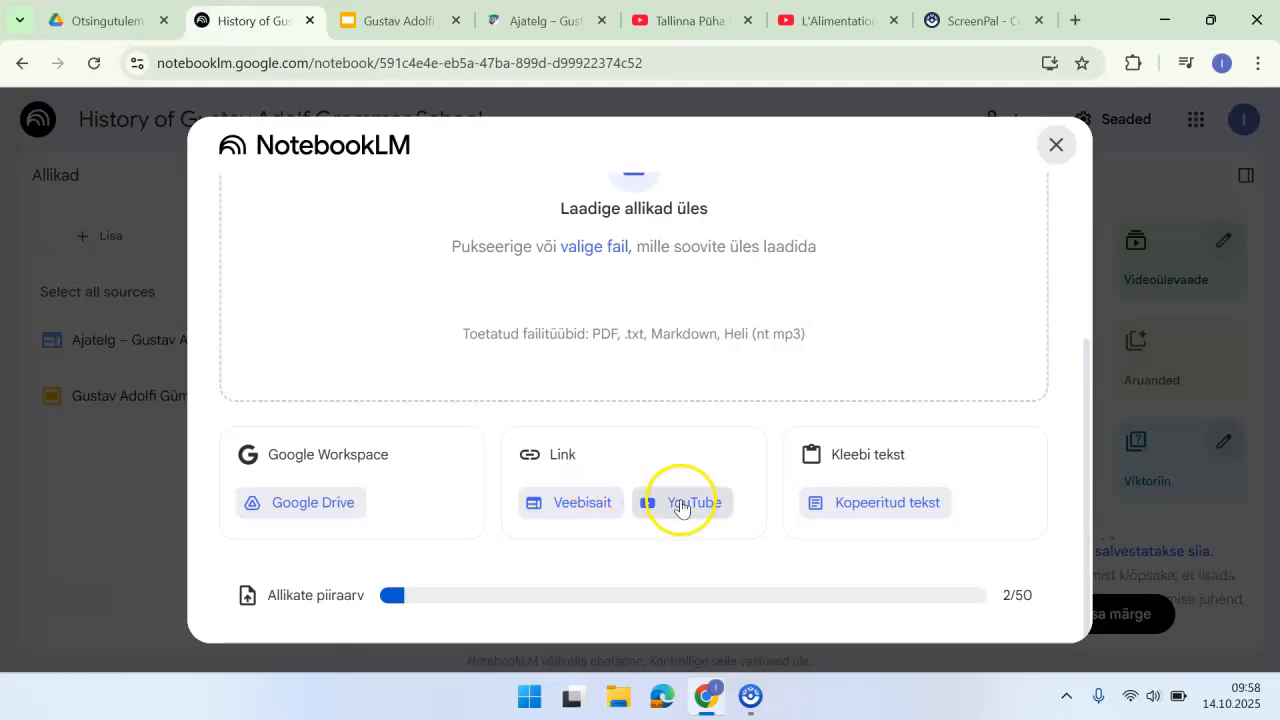
pyautogui.click(679, 502)
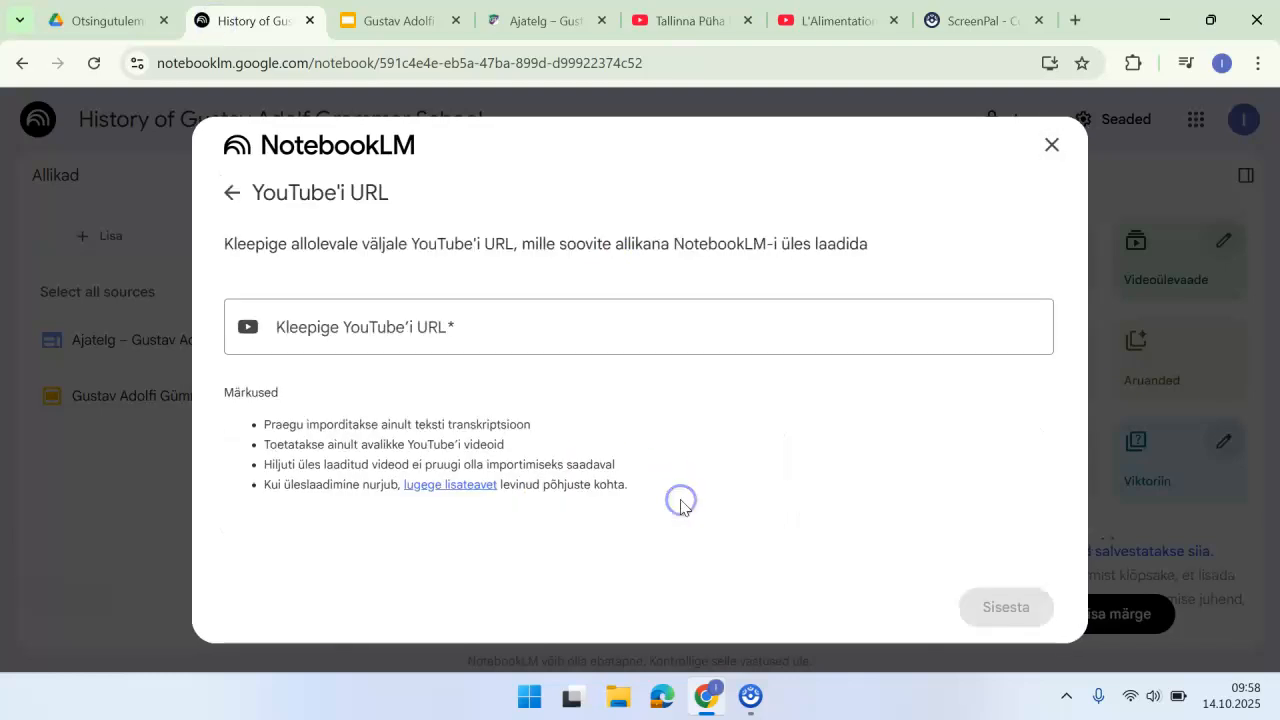
pyautogui.click(388, 317)
pyautogui.hotkey('ctrl', 'v')
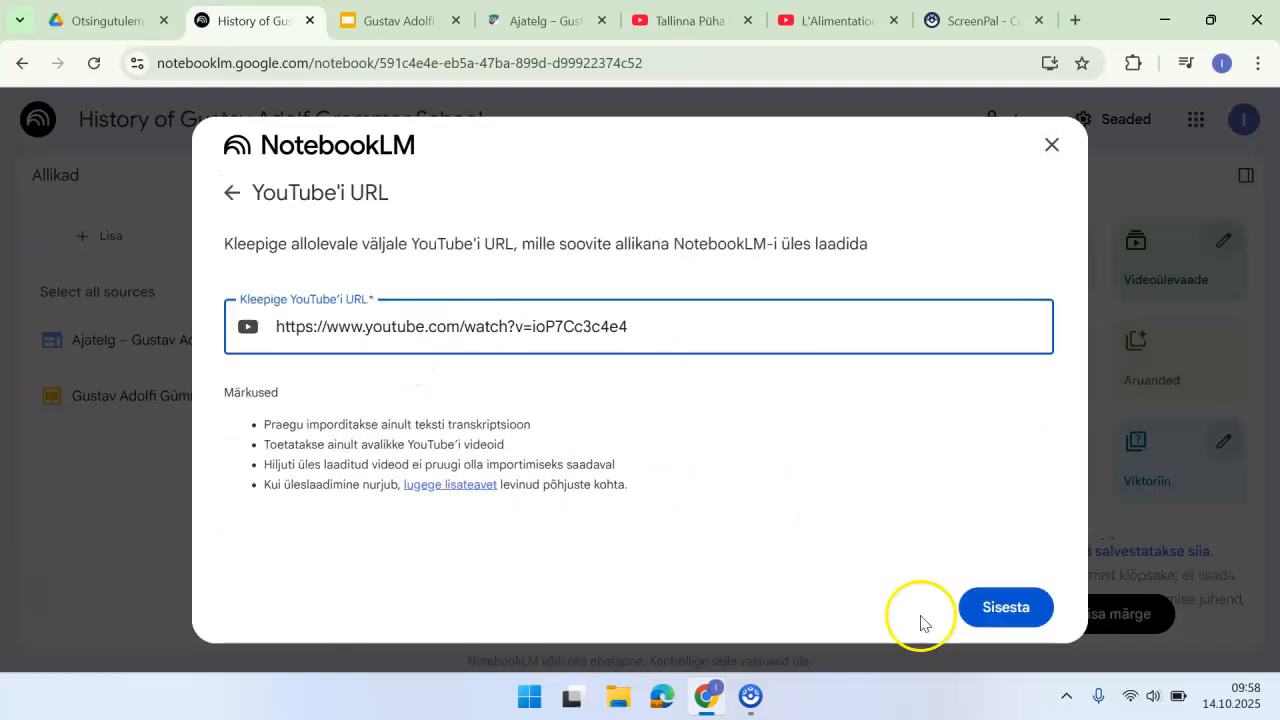
pyautogui.click(1005, 610)
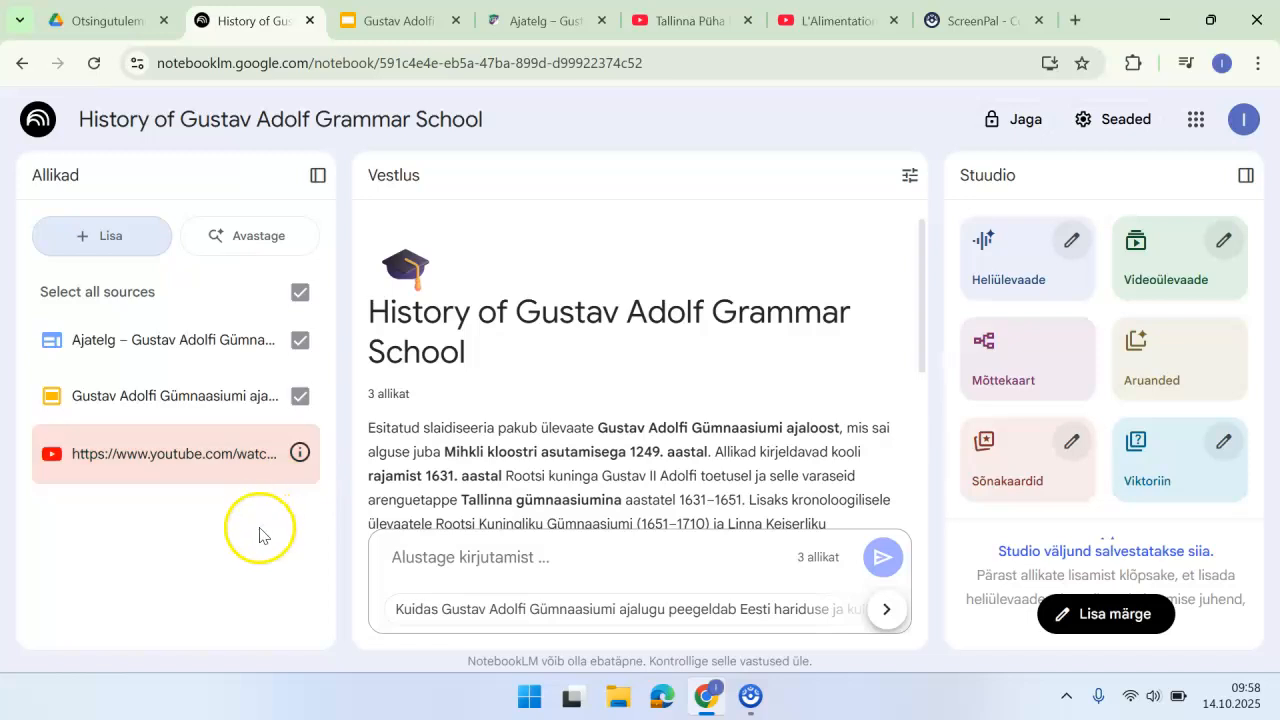
# Check the information on the YouTube source in the source list and delete that source from the notebook
pyautogui.click(300, 458)
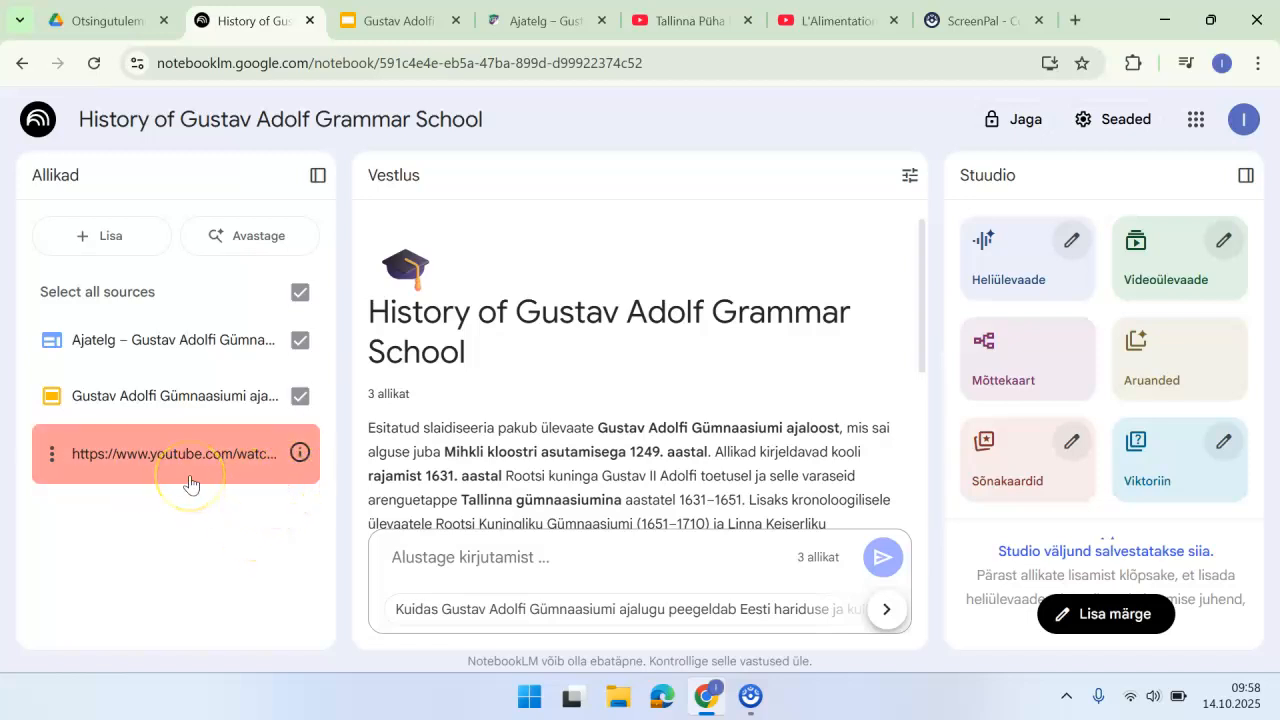
pyautogui.click(51, 459)
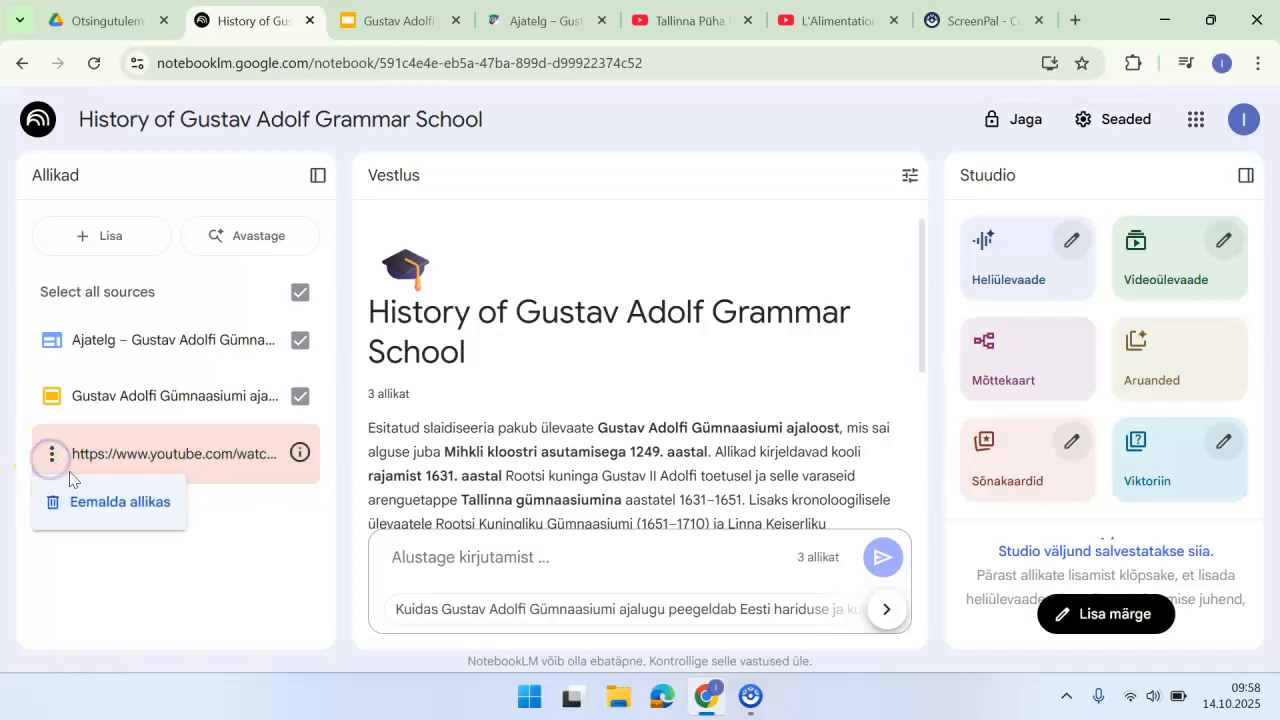
pyautogui.click(105, 499)
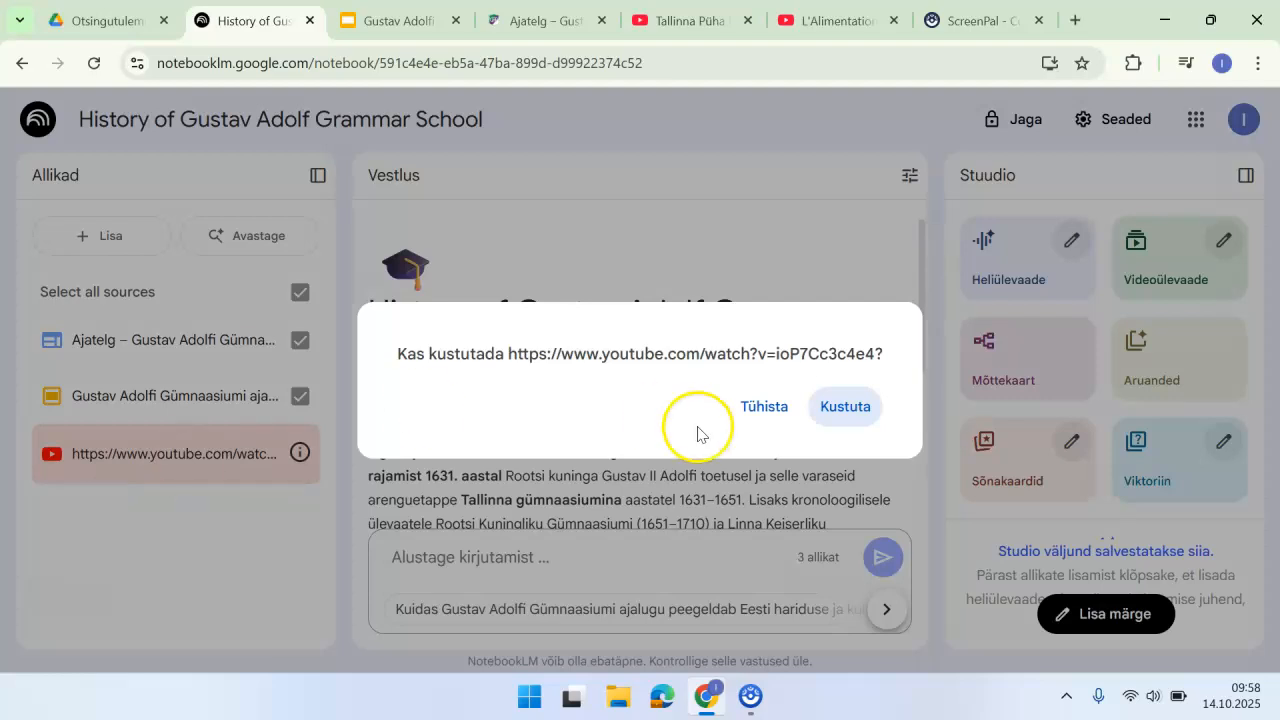
pyautogui.click(845, 405)
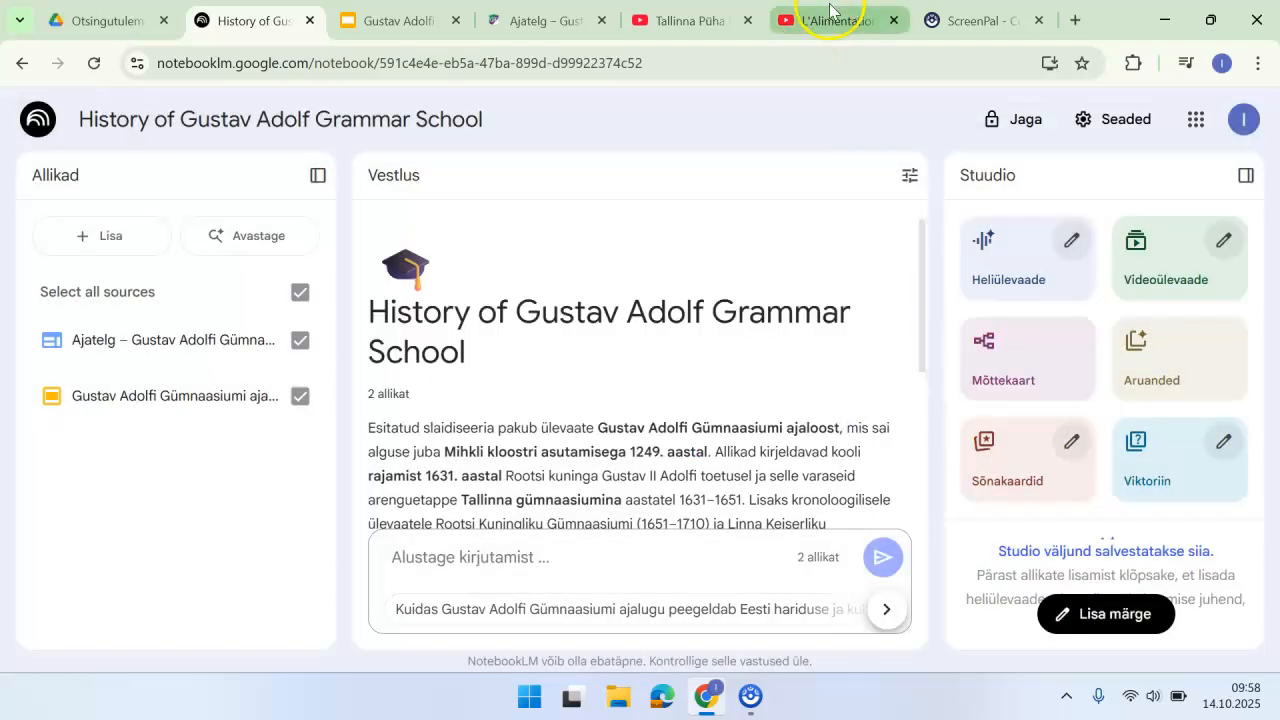
# Copy the address of the YouTube video L'Alimentation aux écoles de Bordeaux et Tallinn (GAG õppefilm 2024)
pyautogui.click(831, 12)
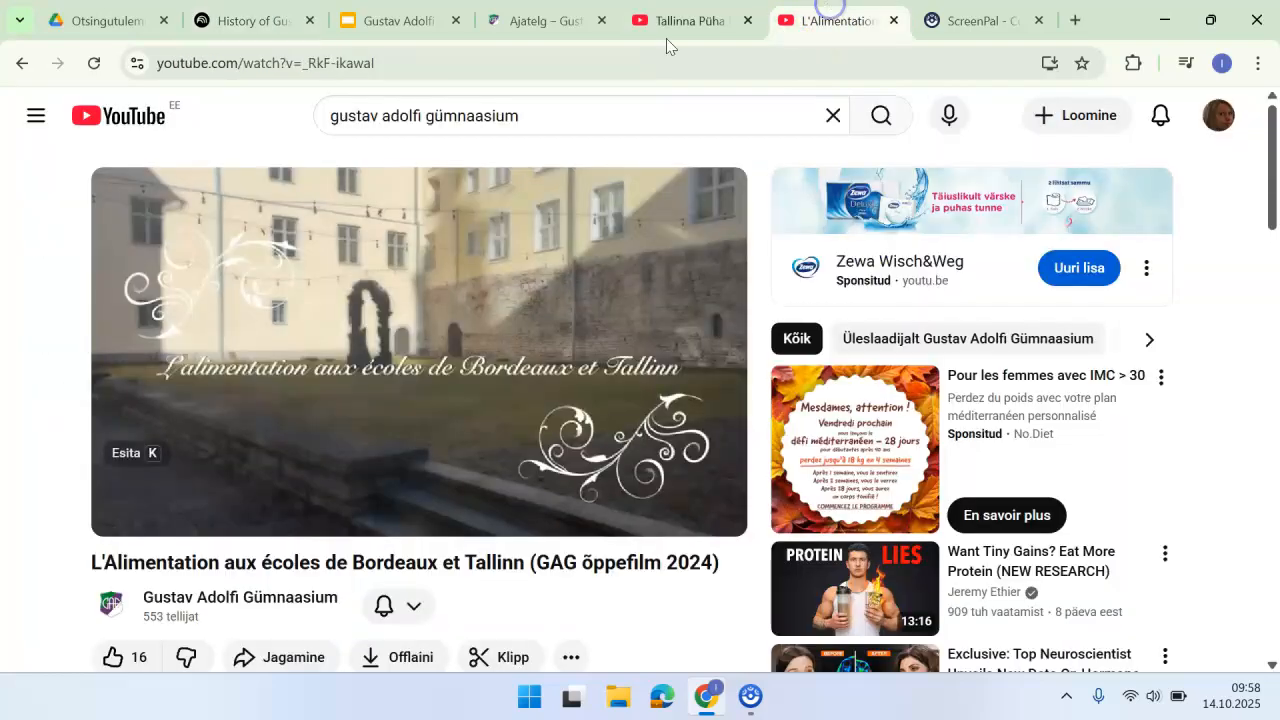
pyautogui.click(358, 60)
pyautogui.hotkey('ctrl', 'c')
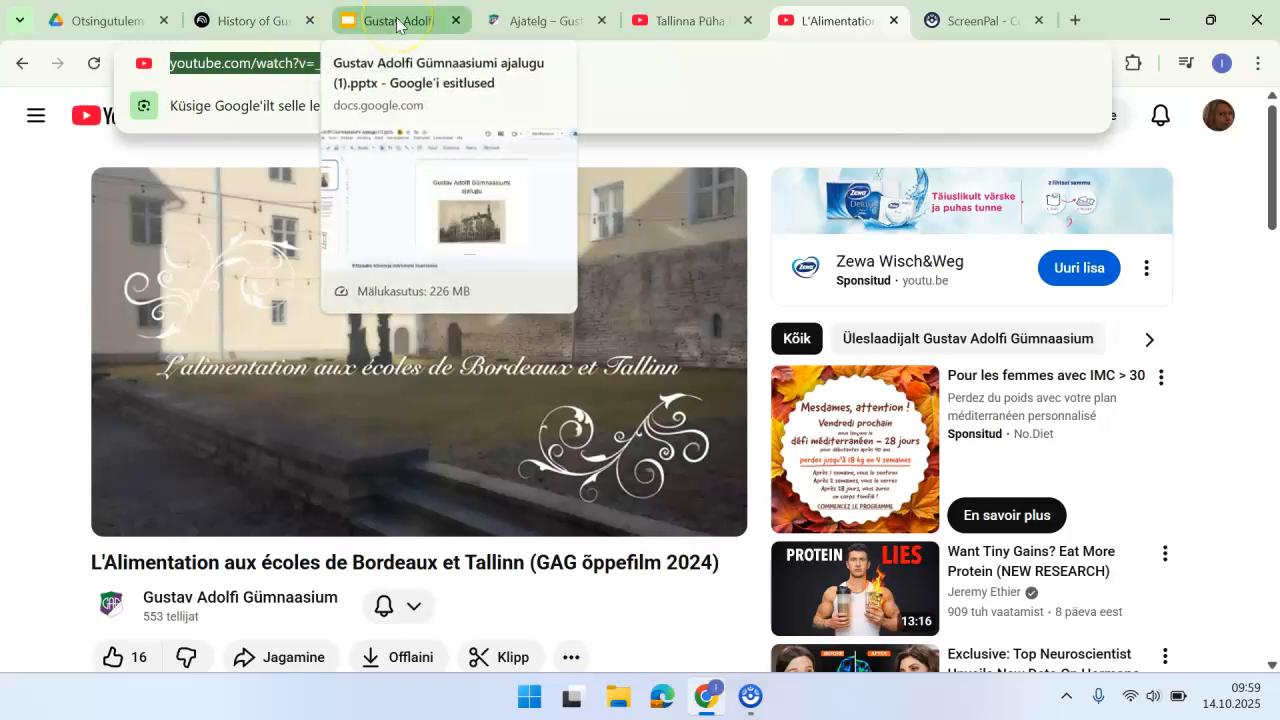
# Add the copied L'Alimentation aux écoles de Bordeaux et Tallinn video link to the notebook as a YouTube source
pyautogui.click(246, 20)
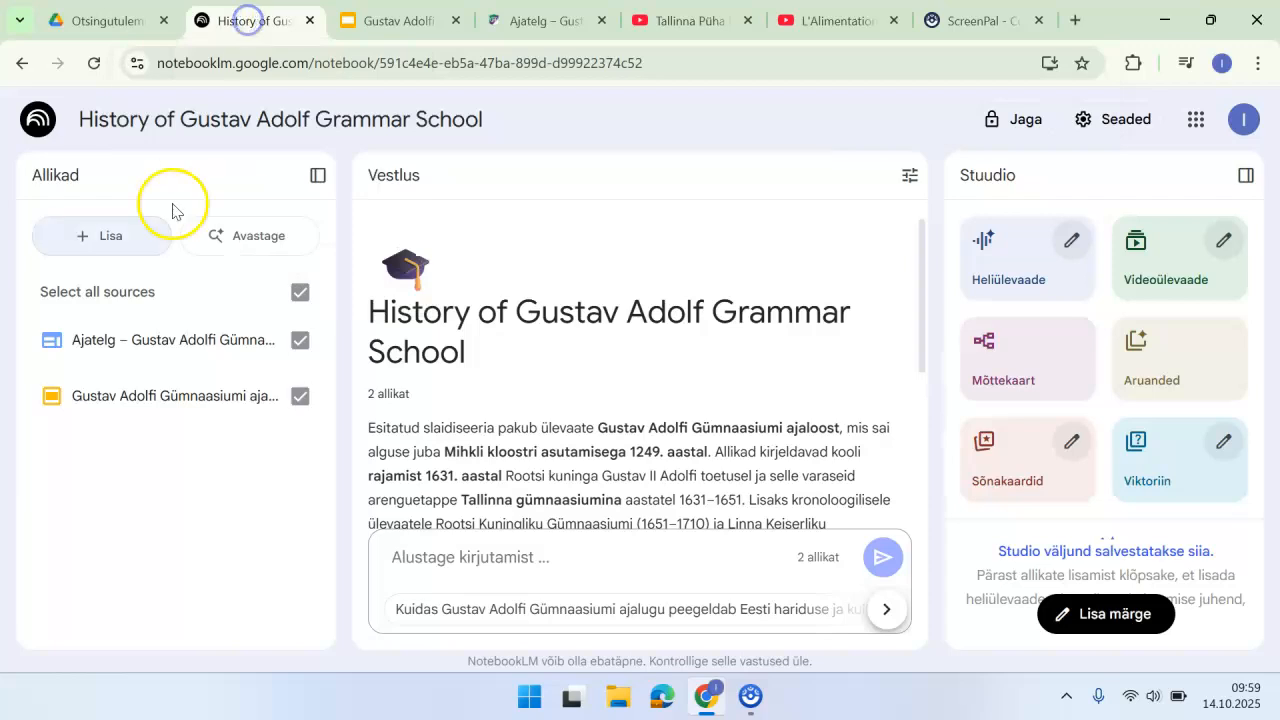
pyautogui.click(85, 234)
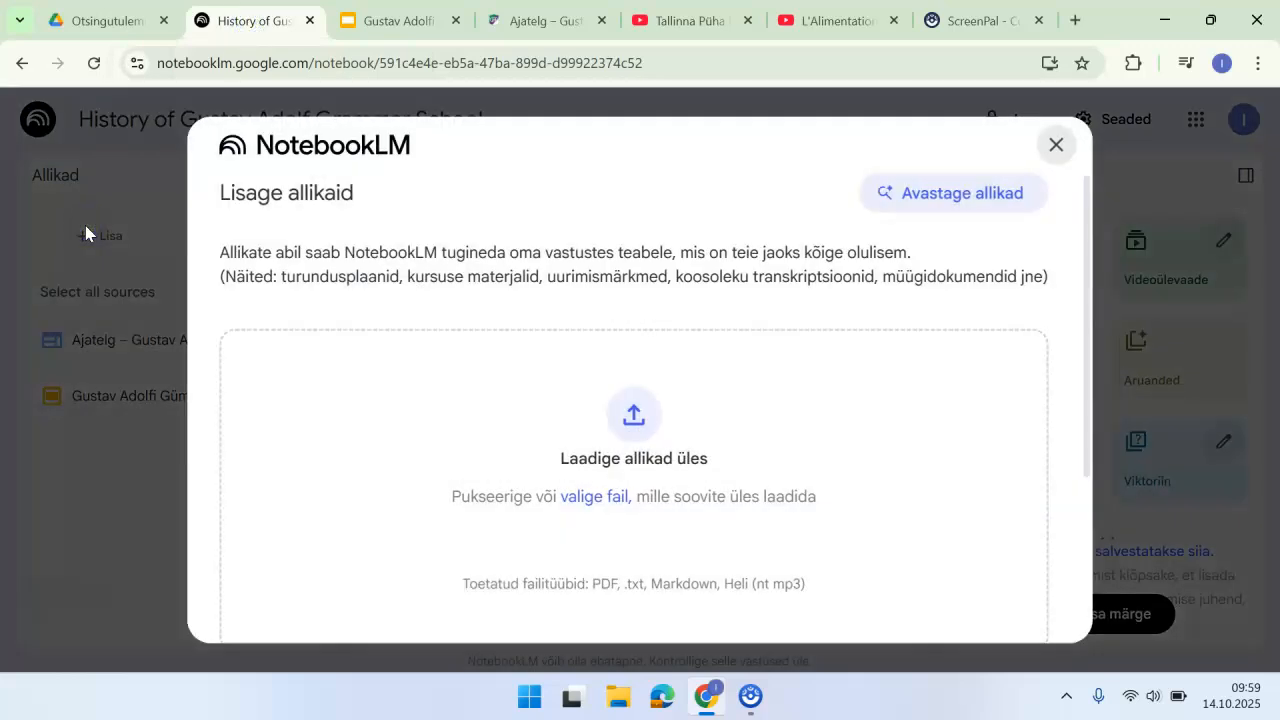
pyautogui.scroll(-3, 473, 481)
pyautogui.click(695, 508)
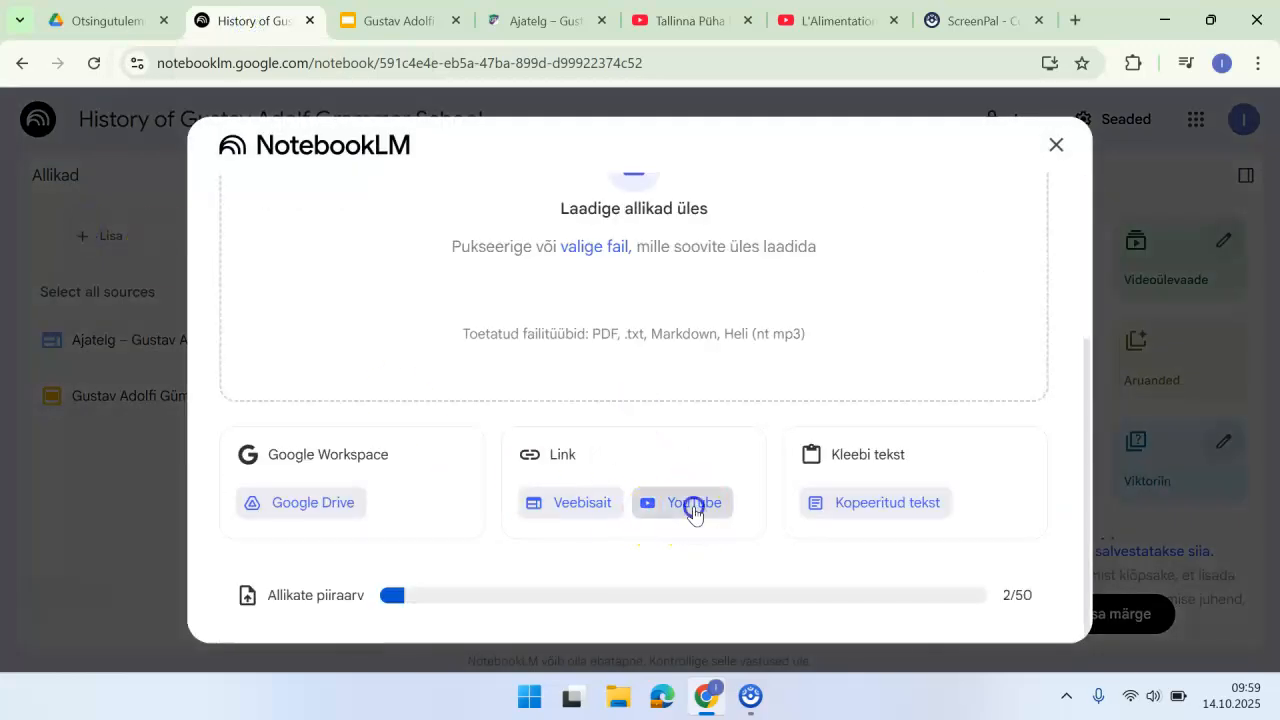
pyautogui.click(369, 324)
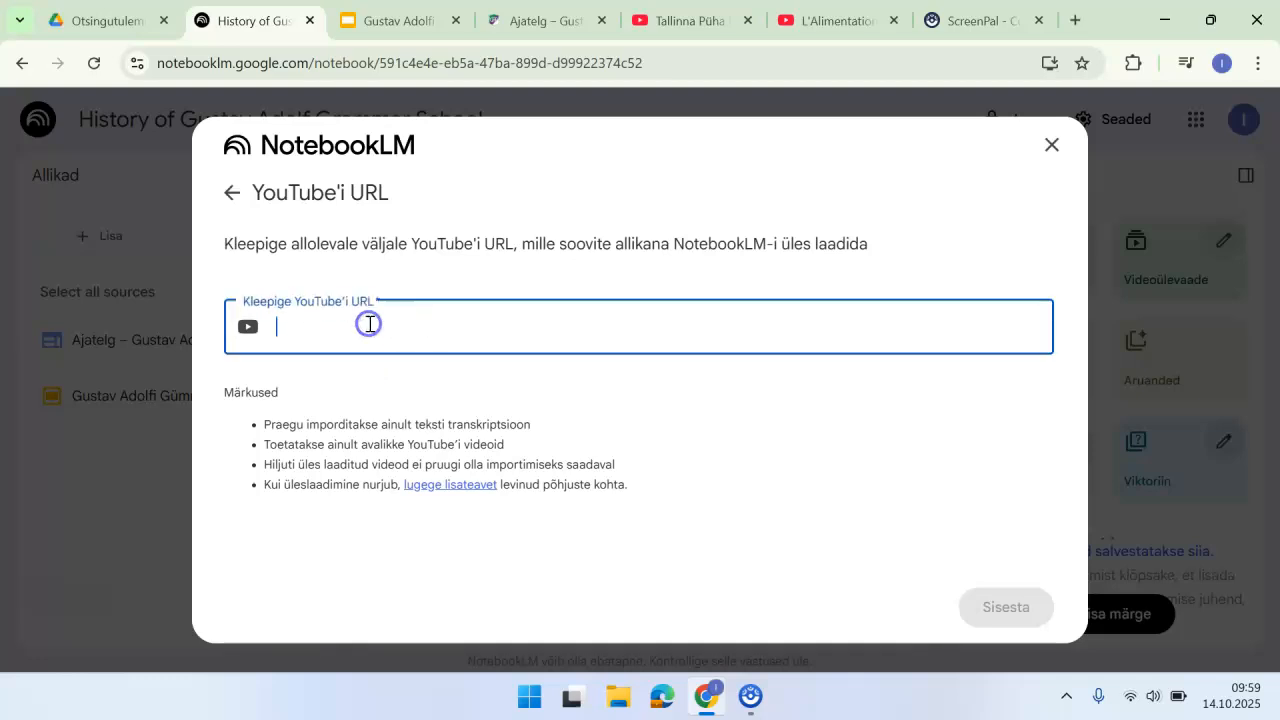
pyautogui.hotkey('ctrl', 'v')
pyautogui.click(995, 607)
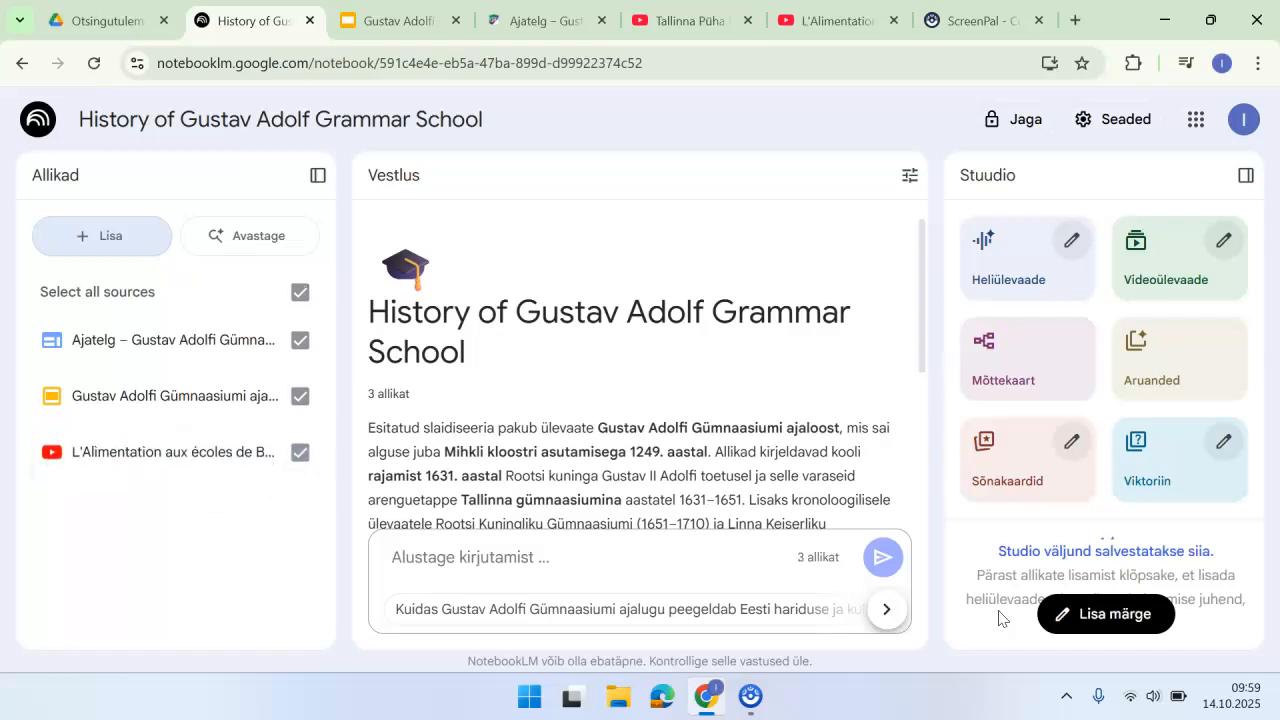
# Show the transcript of the L'Alimentation video on YouTube and copy all of its text from 0:00 to the end
pyautogui.click(818, 21)
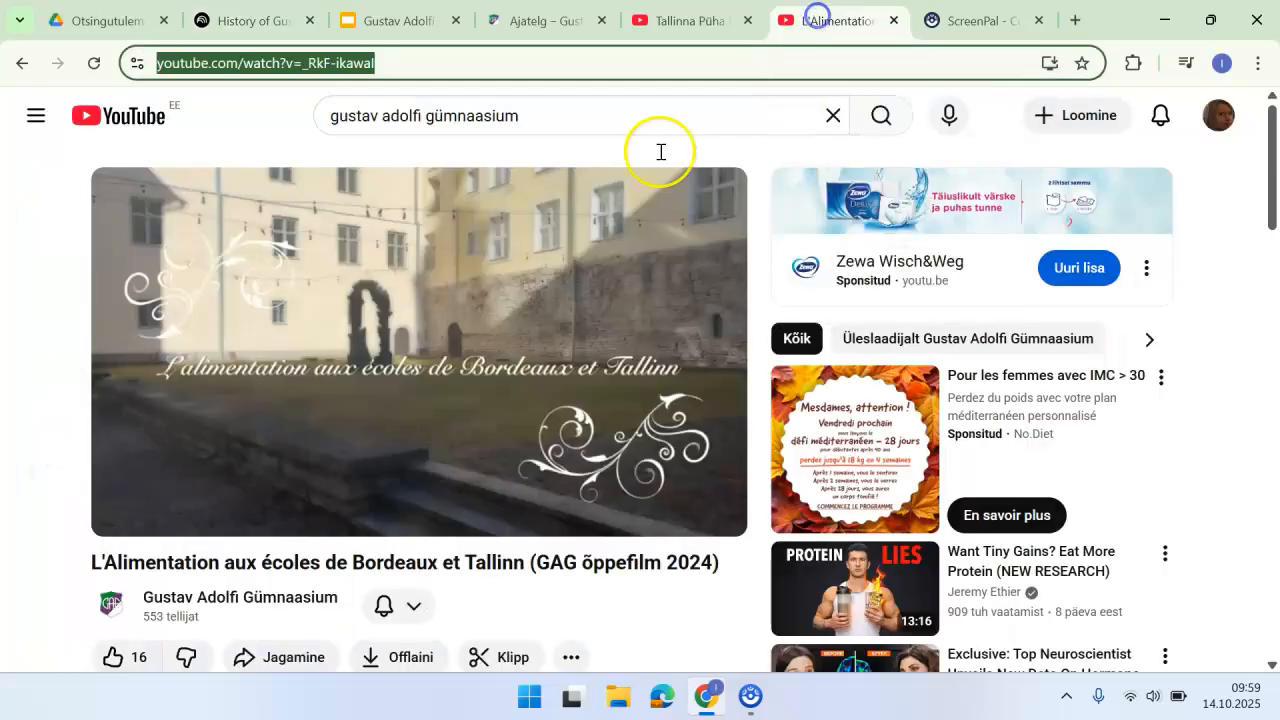
pyautogui.scroll(-6, 513, 366)
pyautogui.scroll(1, 513, 366)
pyautogui.scroll(1, 513, 366)
pyautogui.scroll(-1, 514, 363)
pyautogui.click(204, 484)
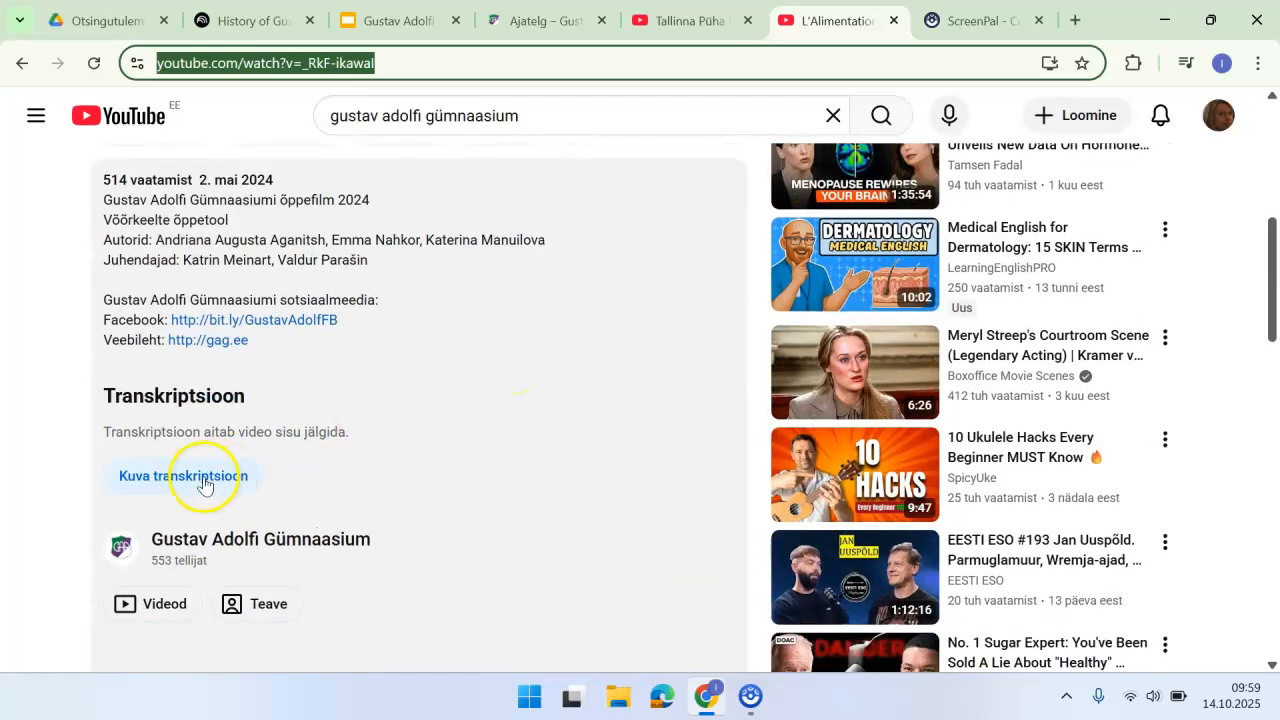
pyautogui.click(193, 479)
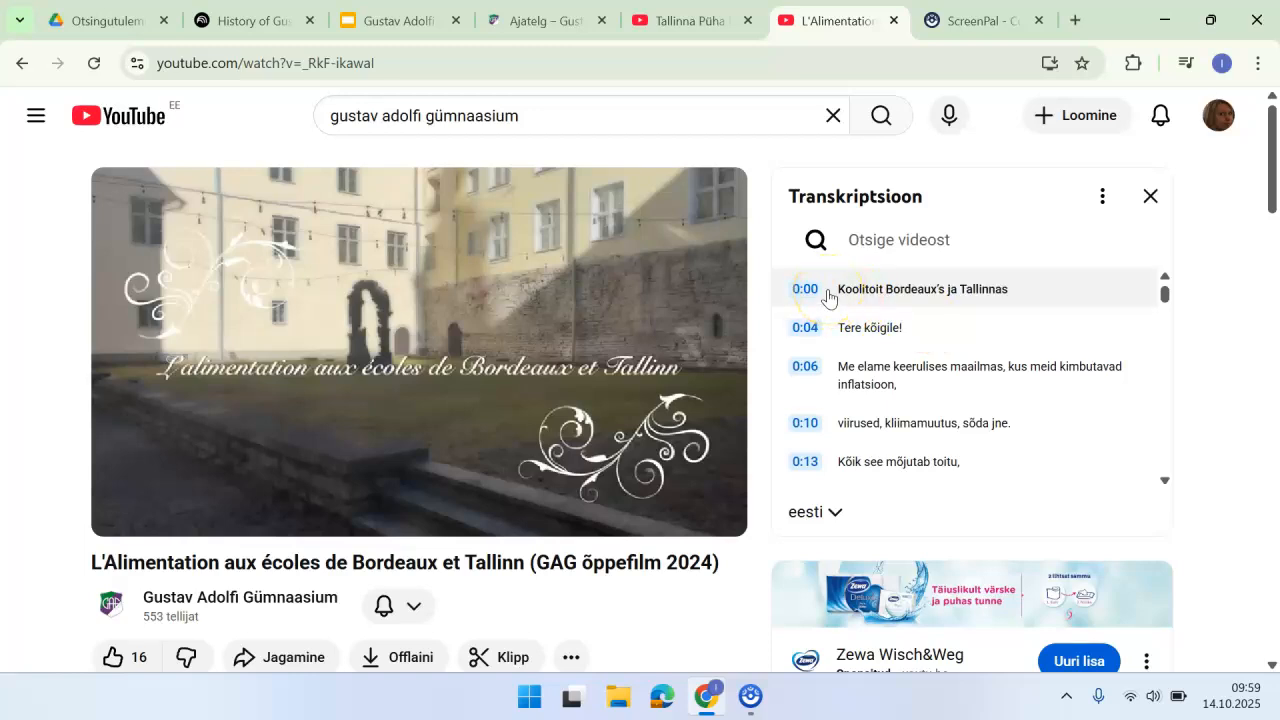
pyautogui.moveTo(827, 297); pyautogui.dragTo(1201, 518)
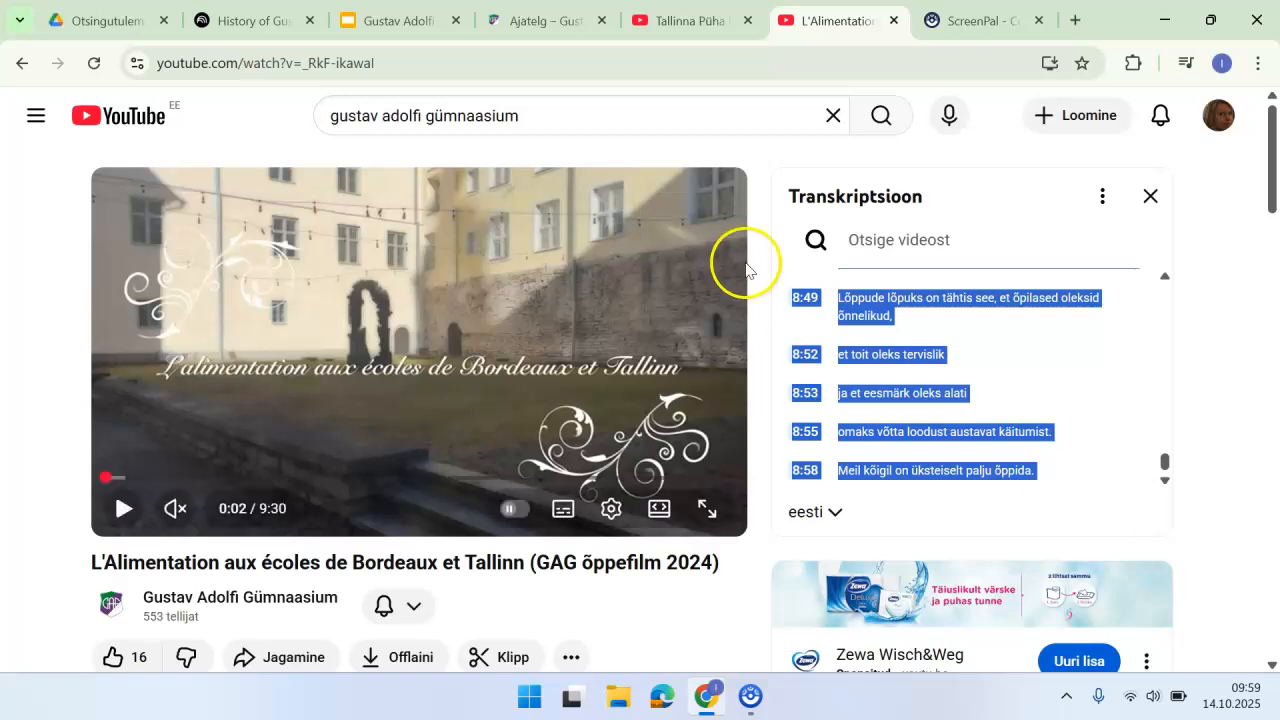
# Add the copied video transcript to the notebook as a pasted-text source and check the options available for that source
pyautogui.click(260, 27)
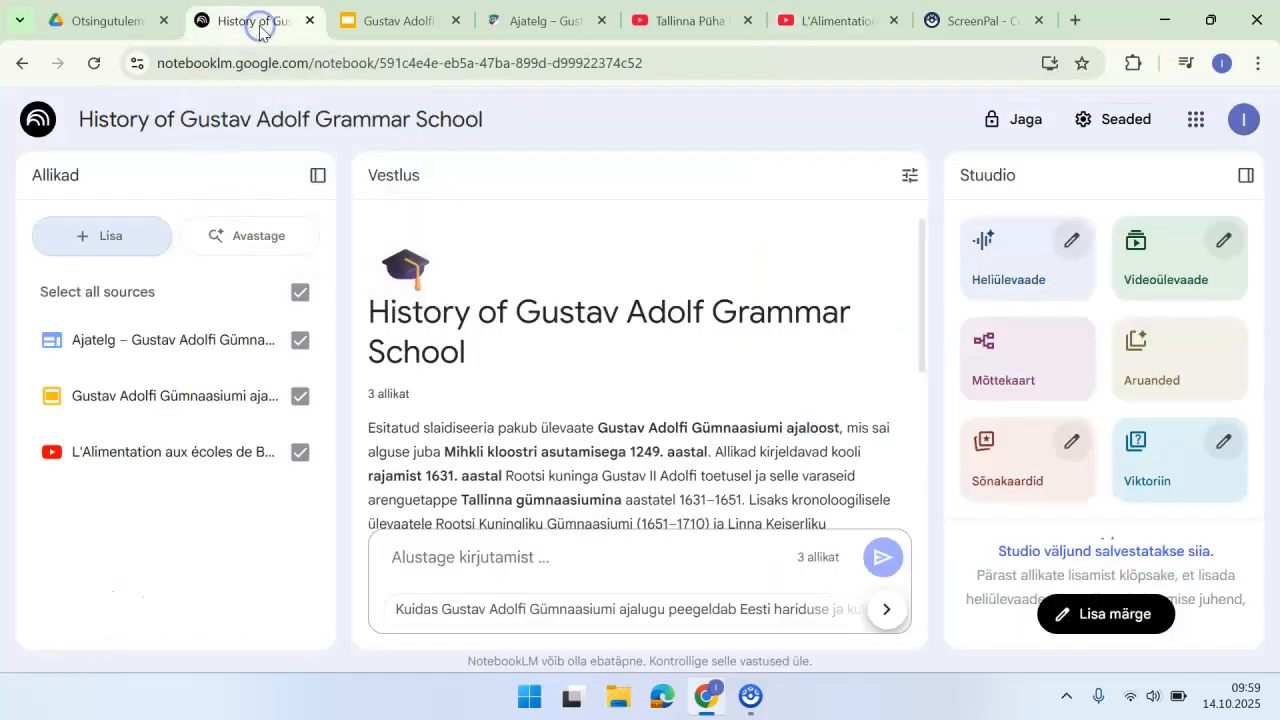
pyautogui.click(111, 235)
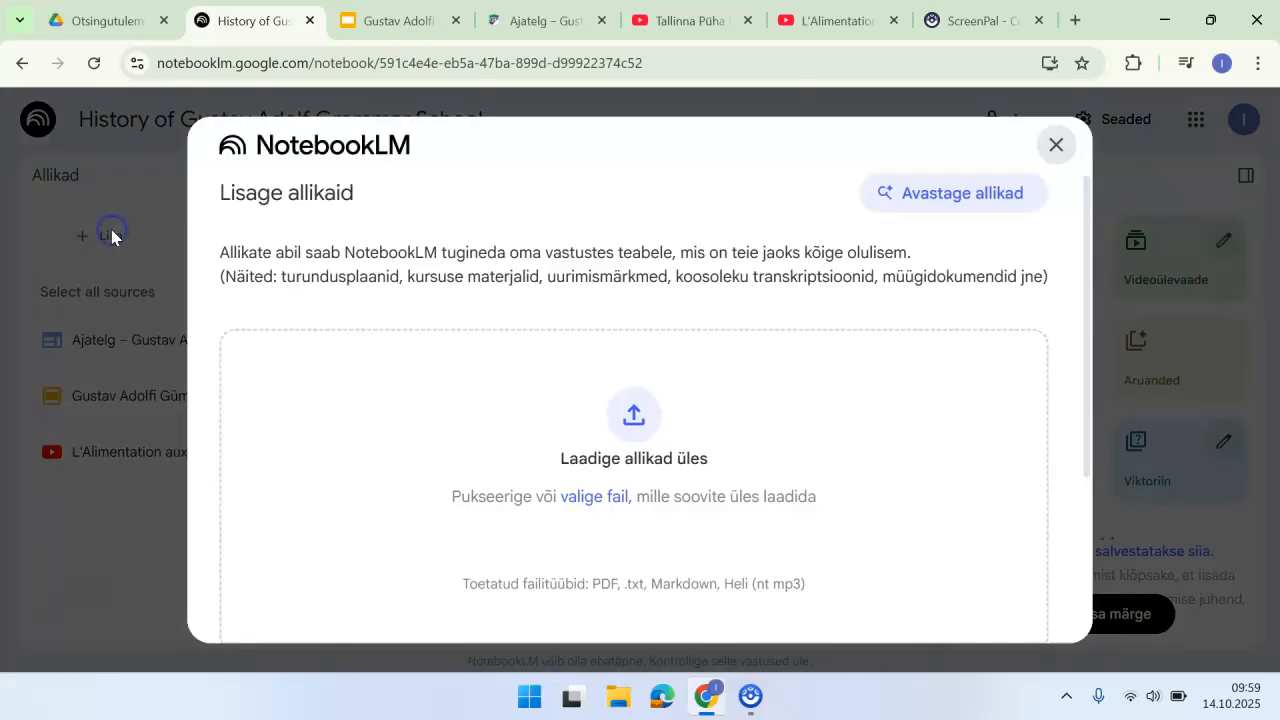
pyautogui.scroll(-3, 632, 486)
pyautogui.click(872, 505)
pyautogui.click(414, 359)
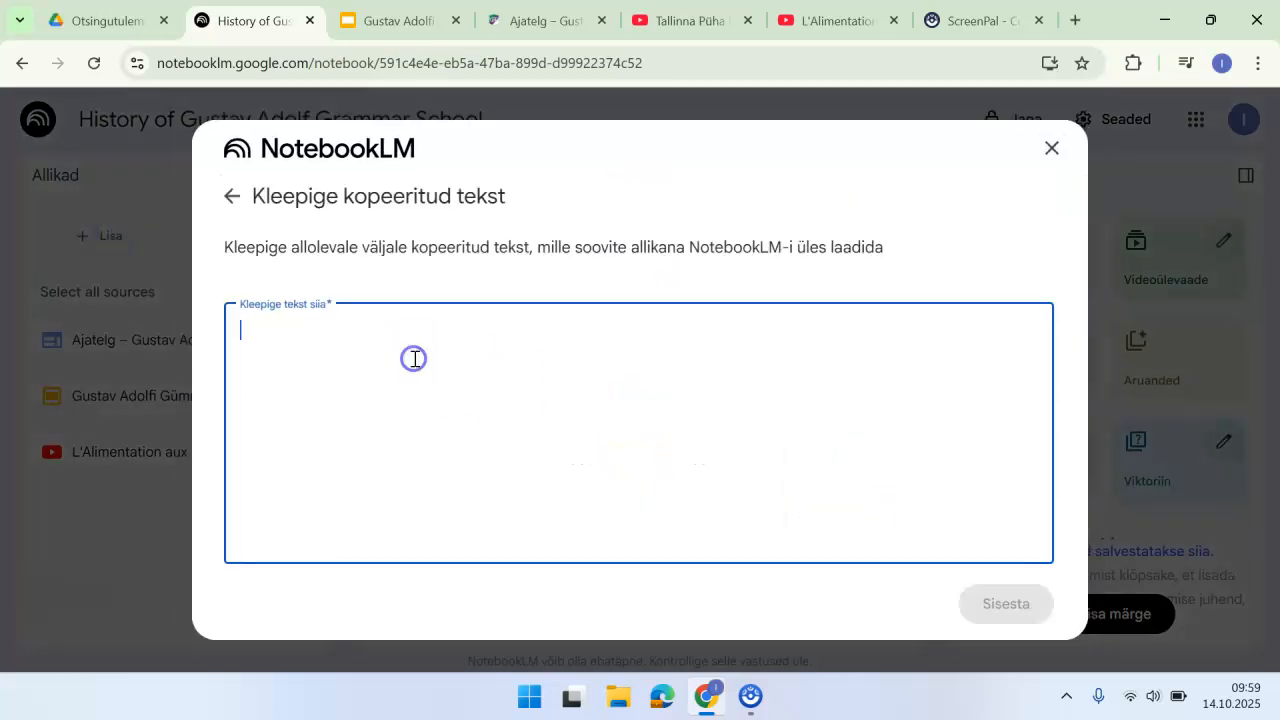
pyautogui.hotkey('ctrl', 'v')
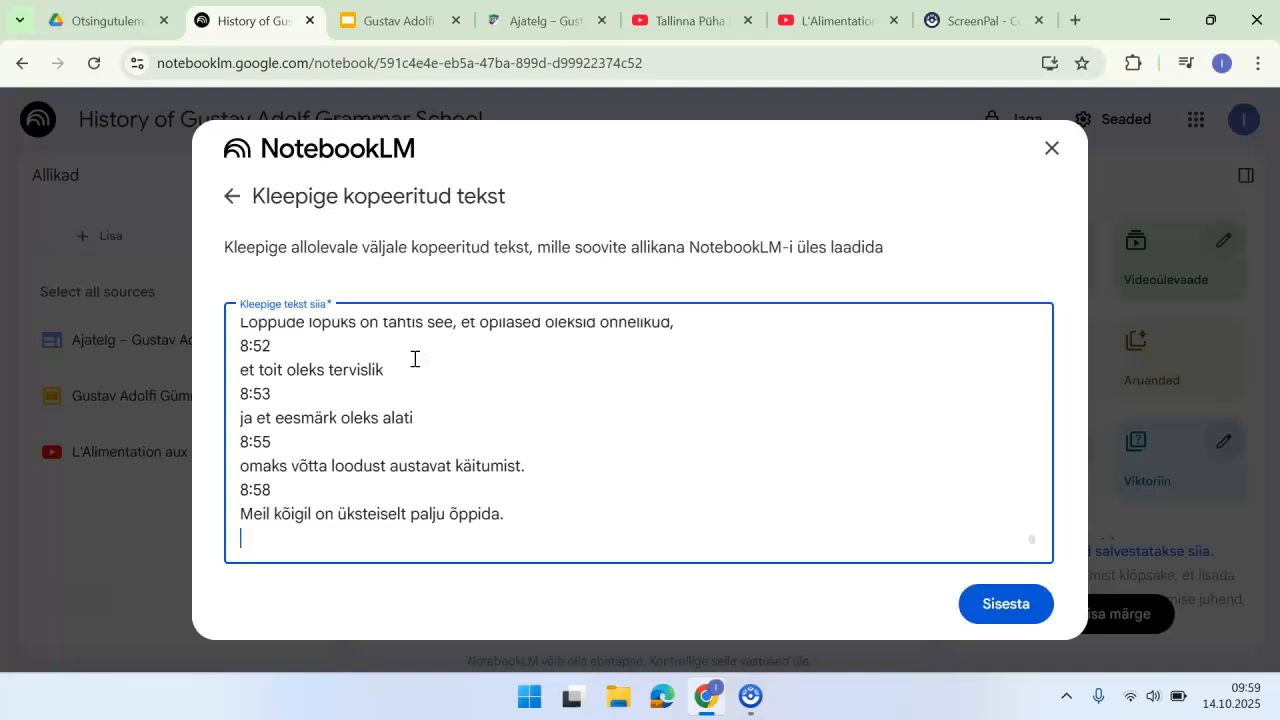
pyautogui.click(993, 607)
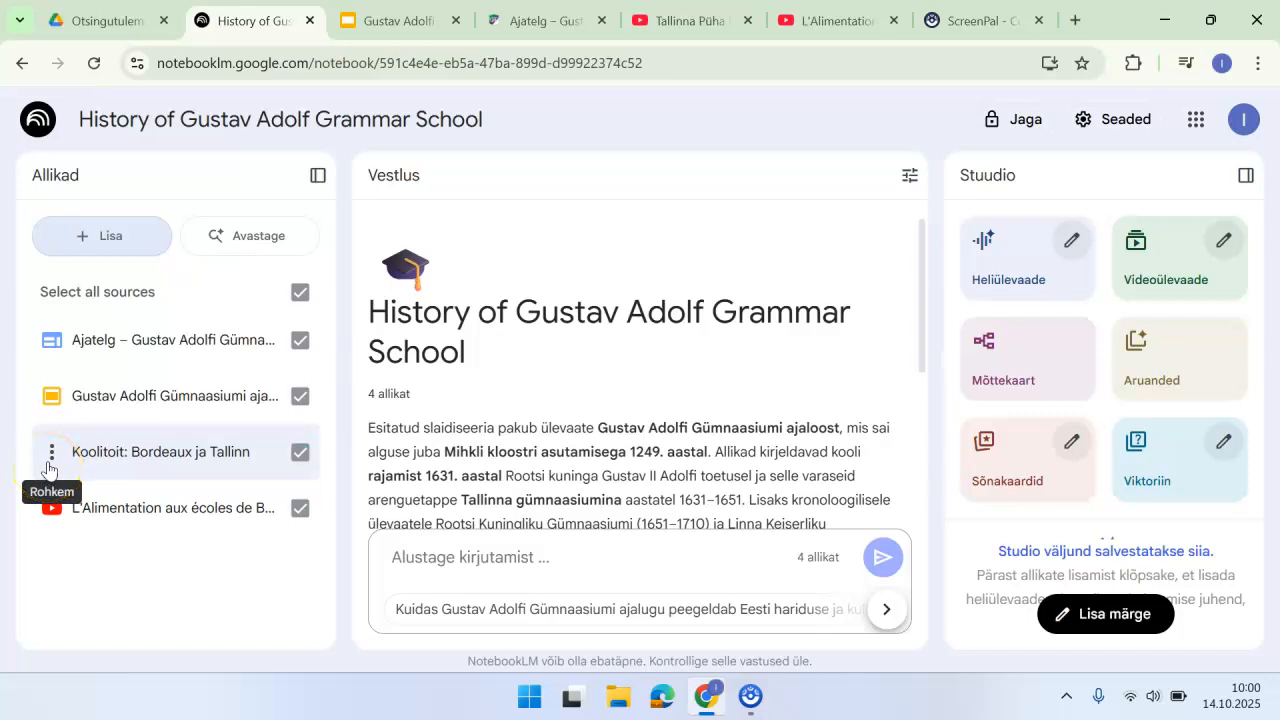
pyautogui.click(50, 456)
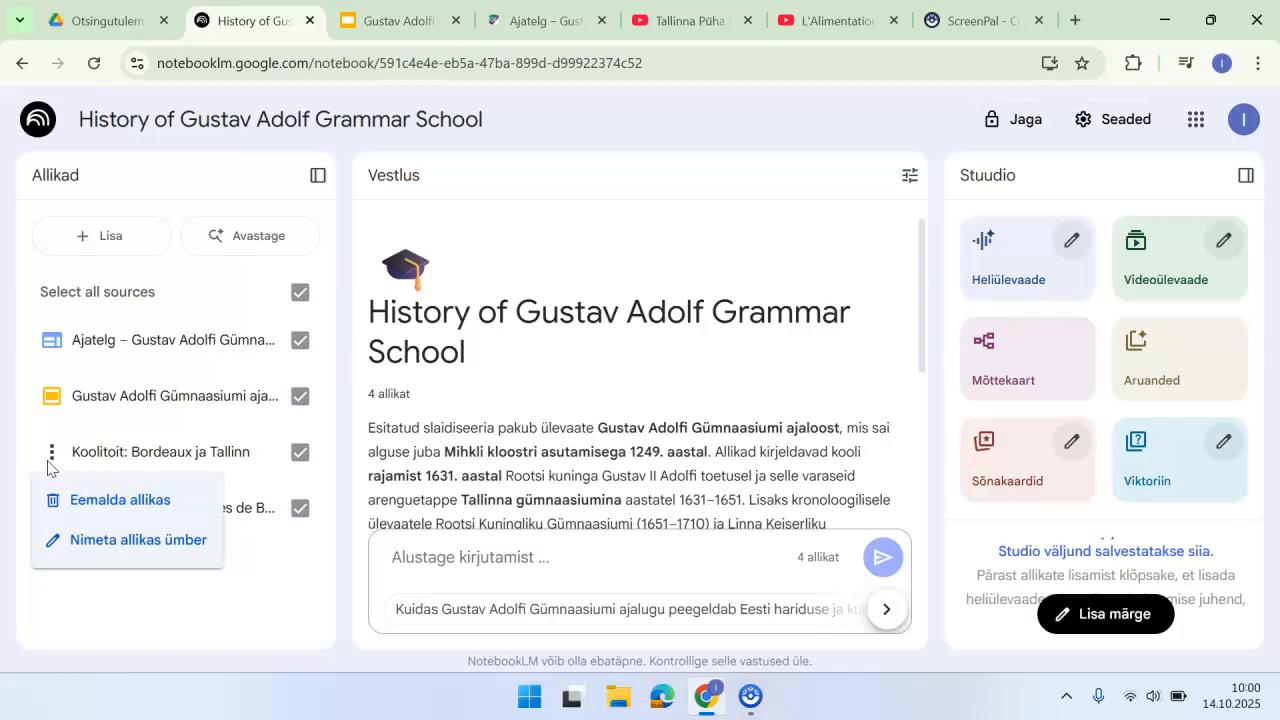
pyautogui.click(240, 578)
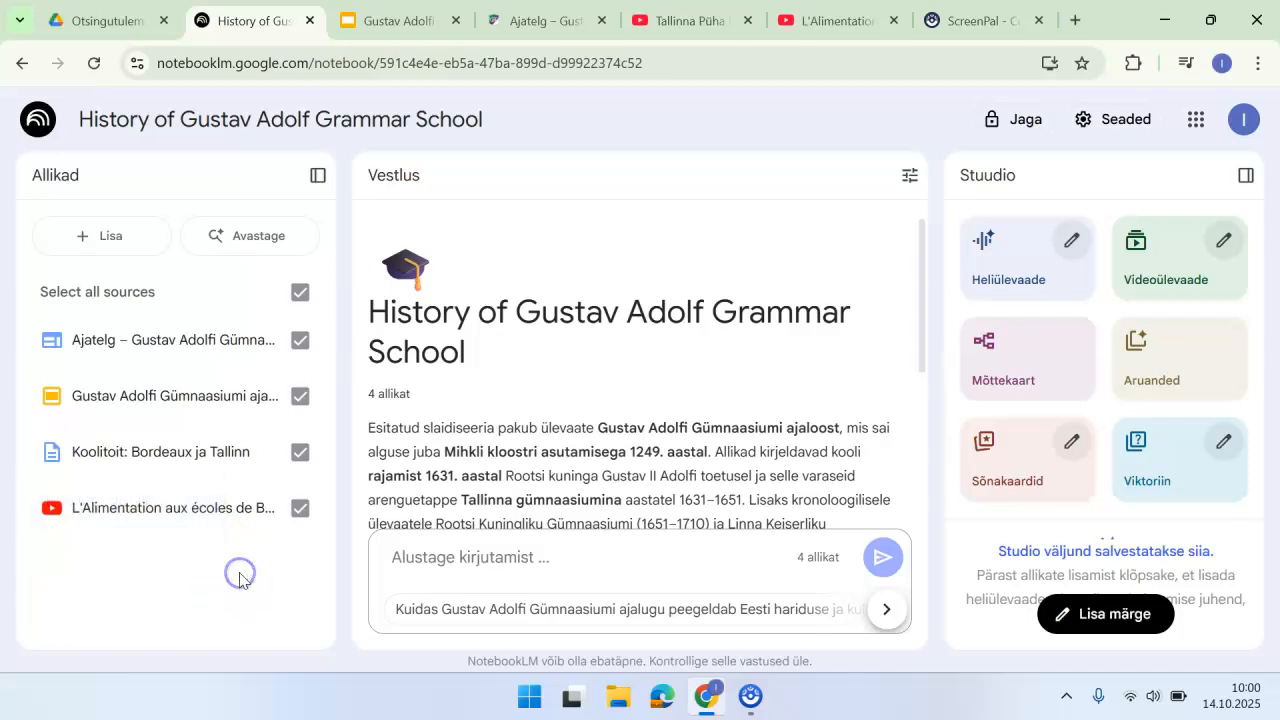
# Discover new sources from the web on the topic "Gustav Adolfi Gümnaasiumi ajalugu"
pyautogui.click(250, 240)
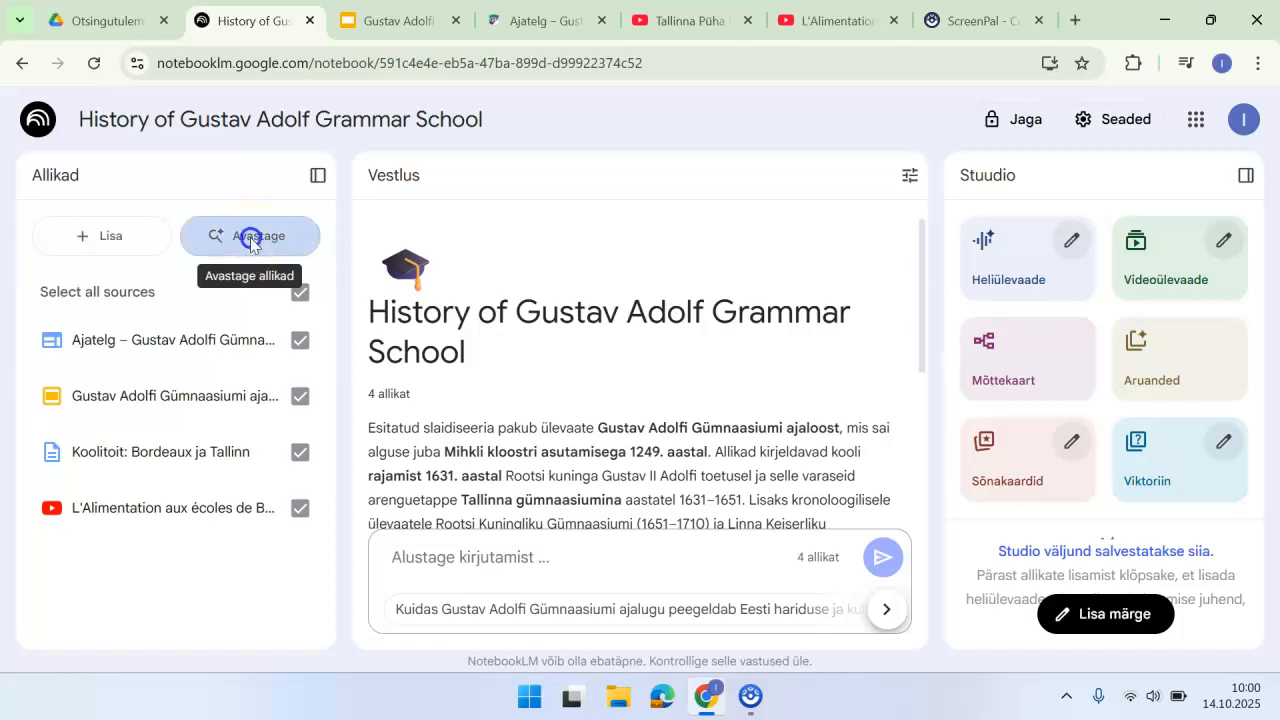
pyautogui.click(357, 349)
pyautogui.click(357, 349)
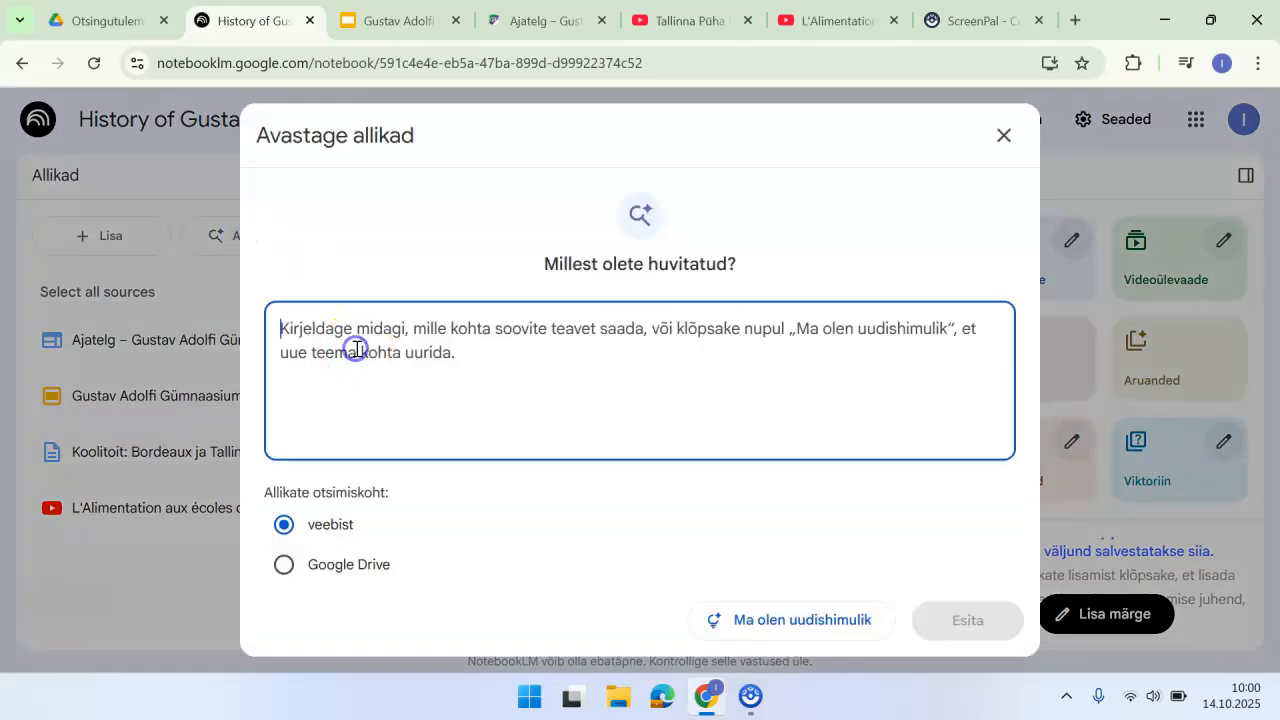
pyautogui.write('G')
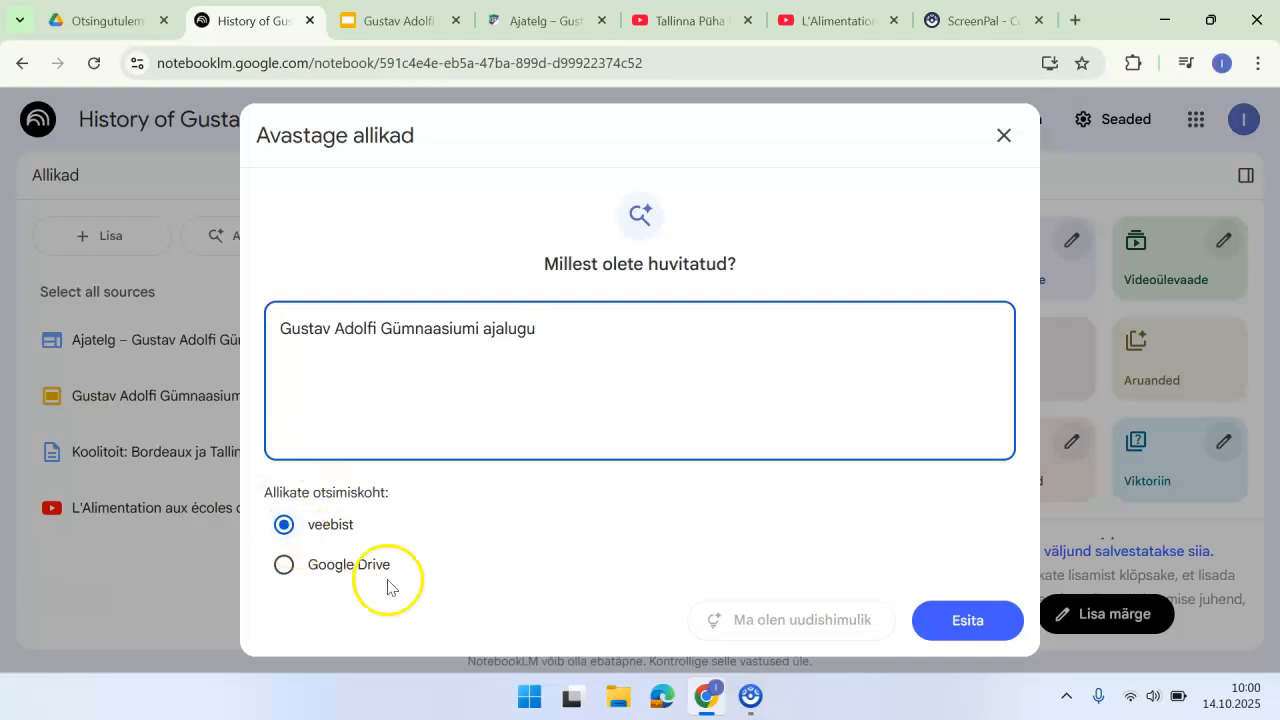
pyautogui.click(962, 618)
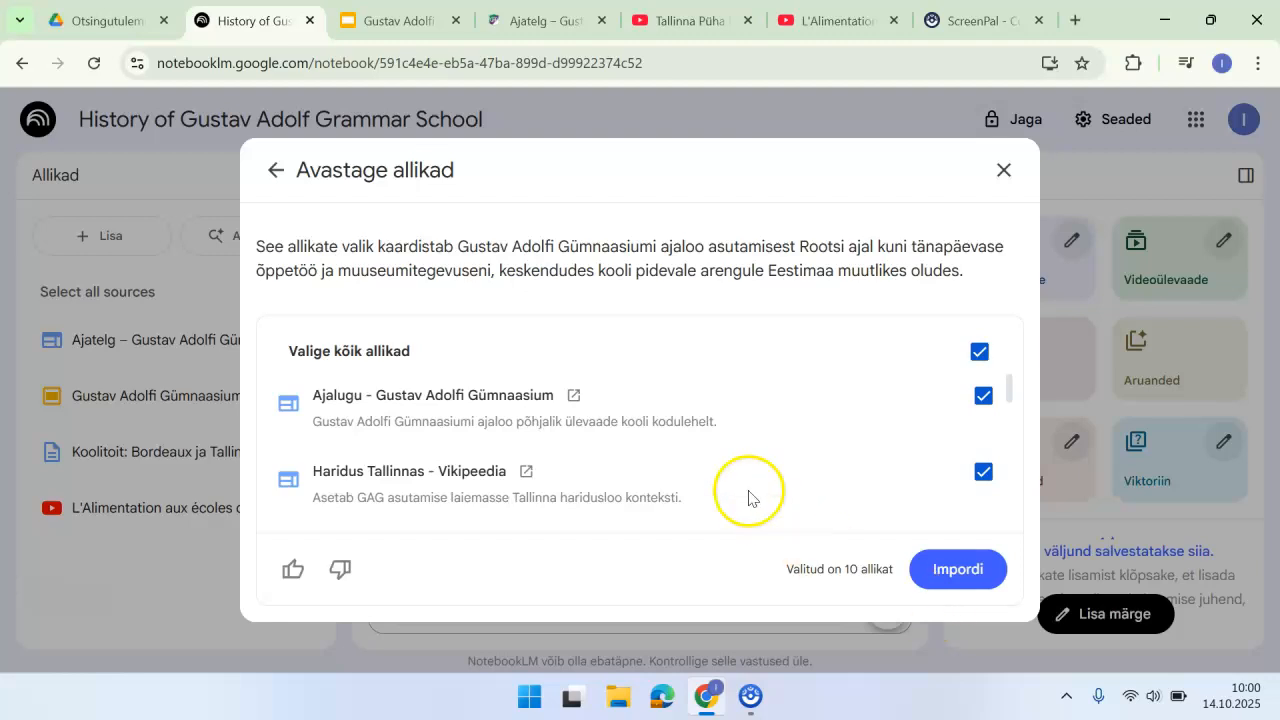
# Review the suggested web sources, then open the GAG 17._18. saj conference presentation PDF and skim its content
pyautogui.scroll(-2, 740, 480)
pyautogui.scroll(-1, 740, 480)
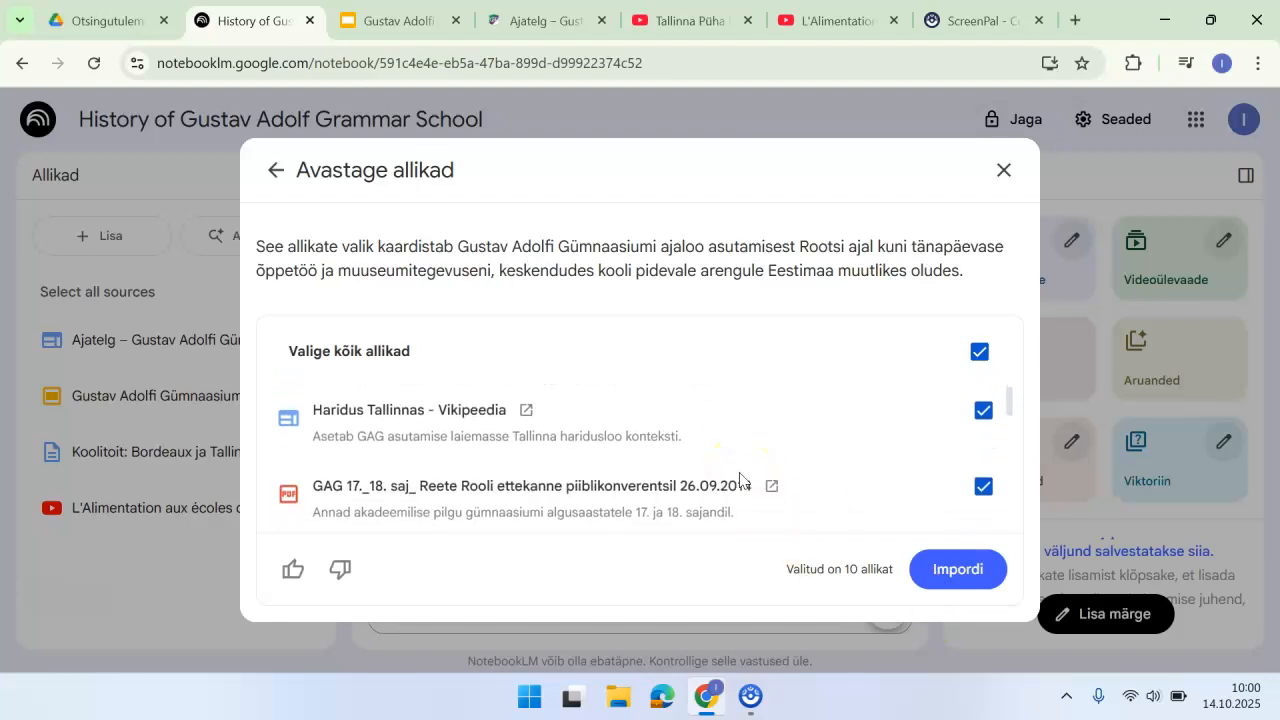
pyautogui.scroll(-2, 740, 480)
pyautogui.scroll(-1, 740, 480)
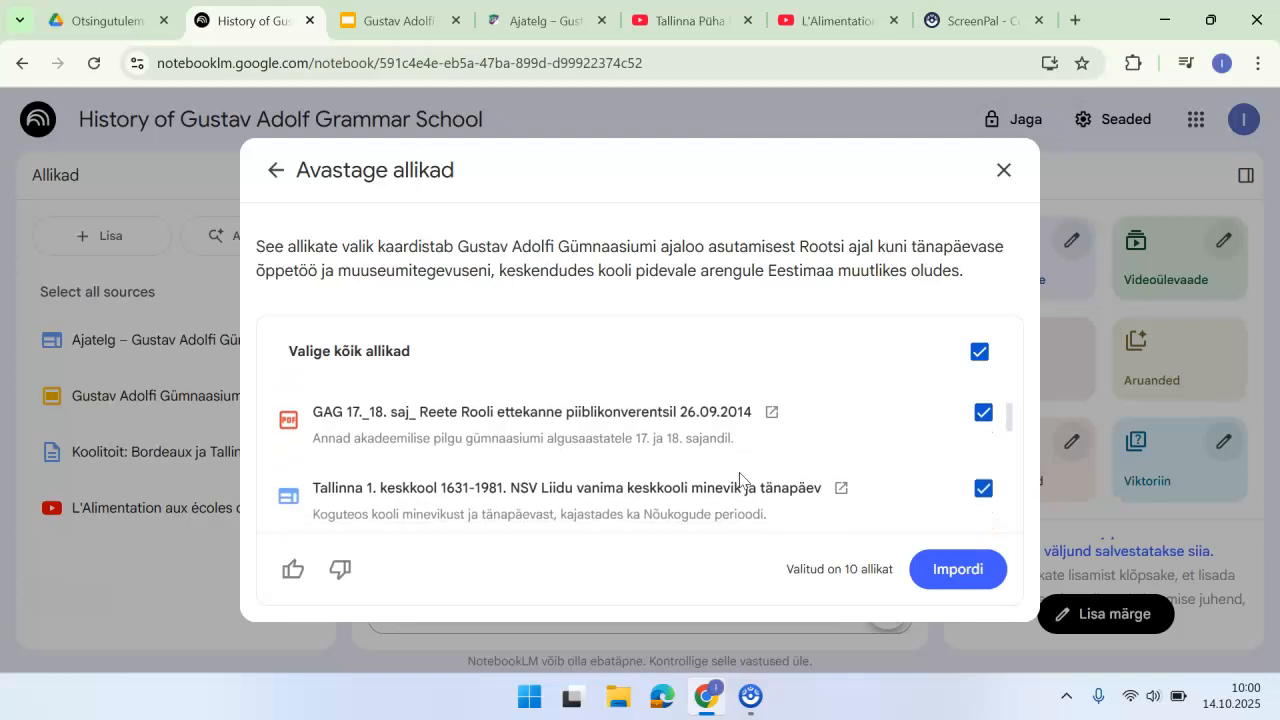
pyautogui.scroll(-1, 695, 440)
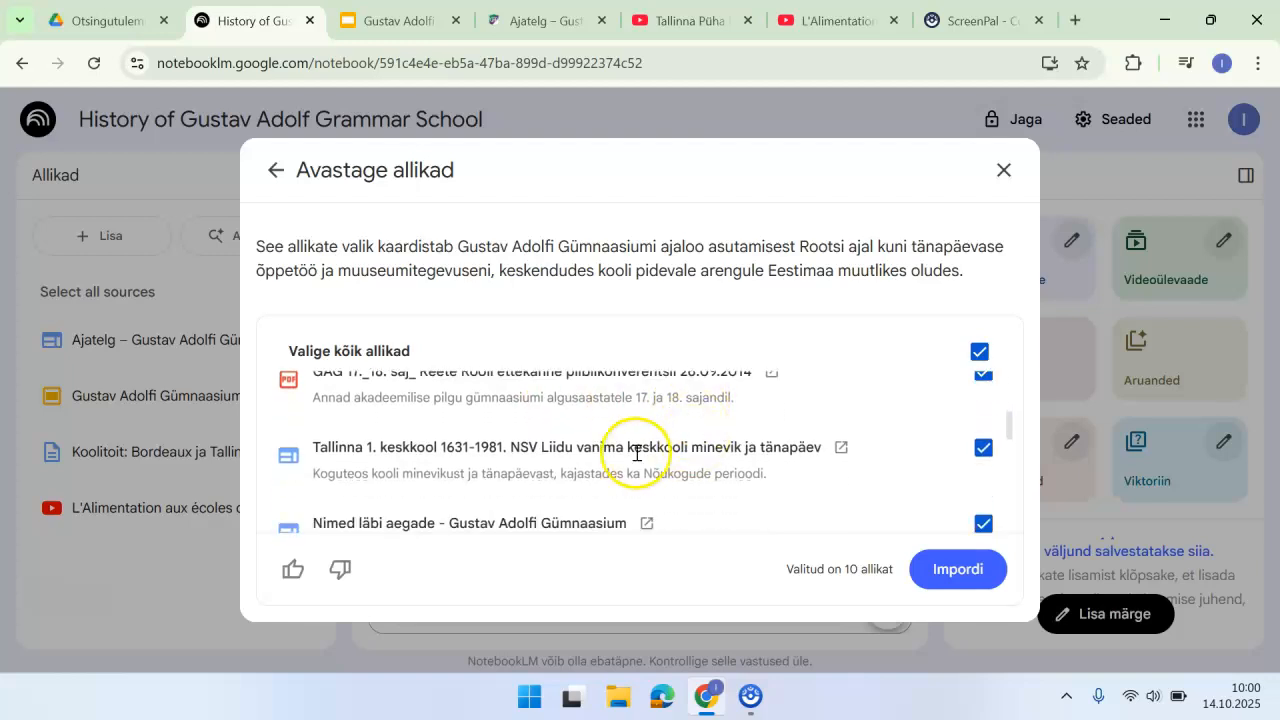
pyautogui.scroll(-1, 778, 465)
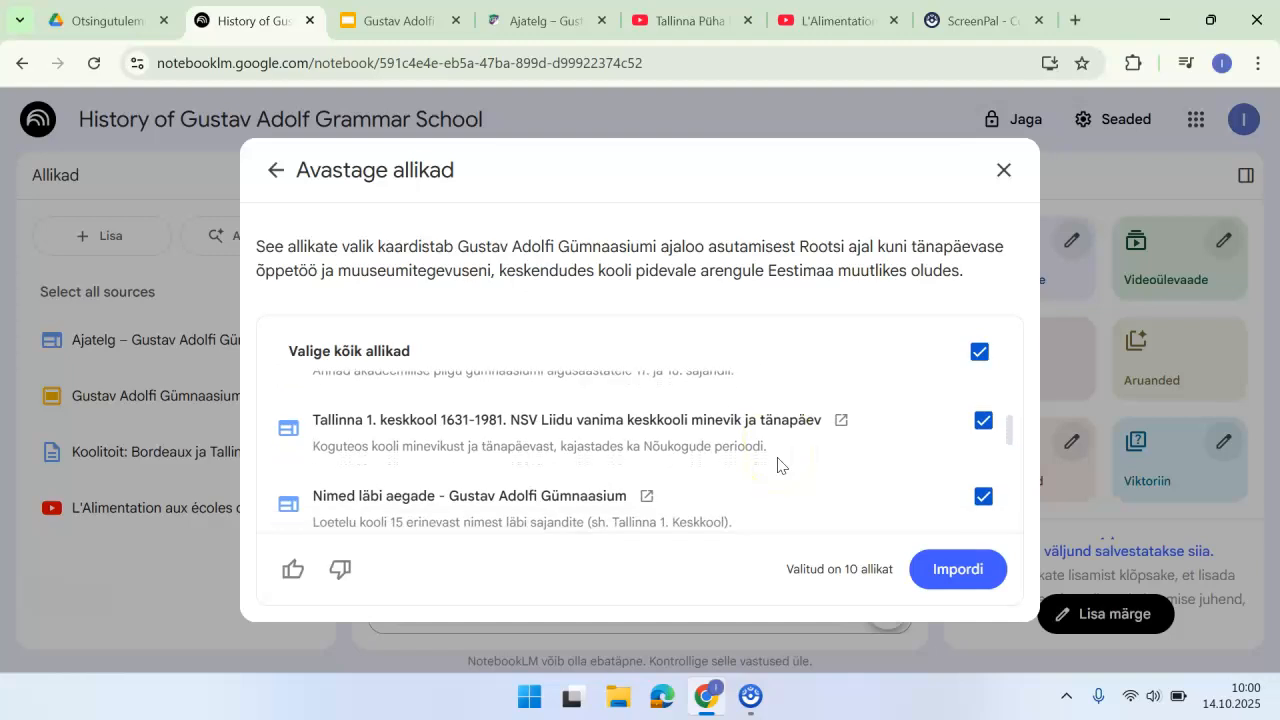
pyautogui.scroll(1, 778, 465)
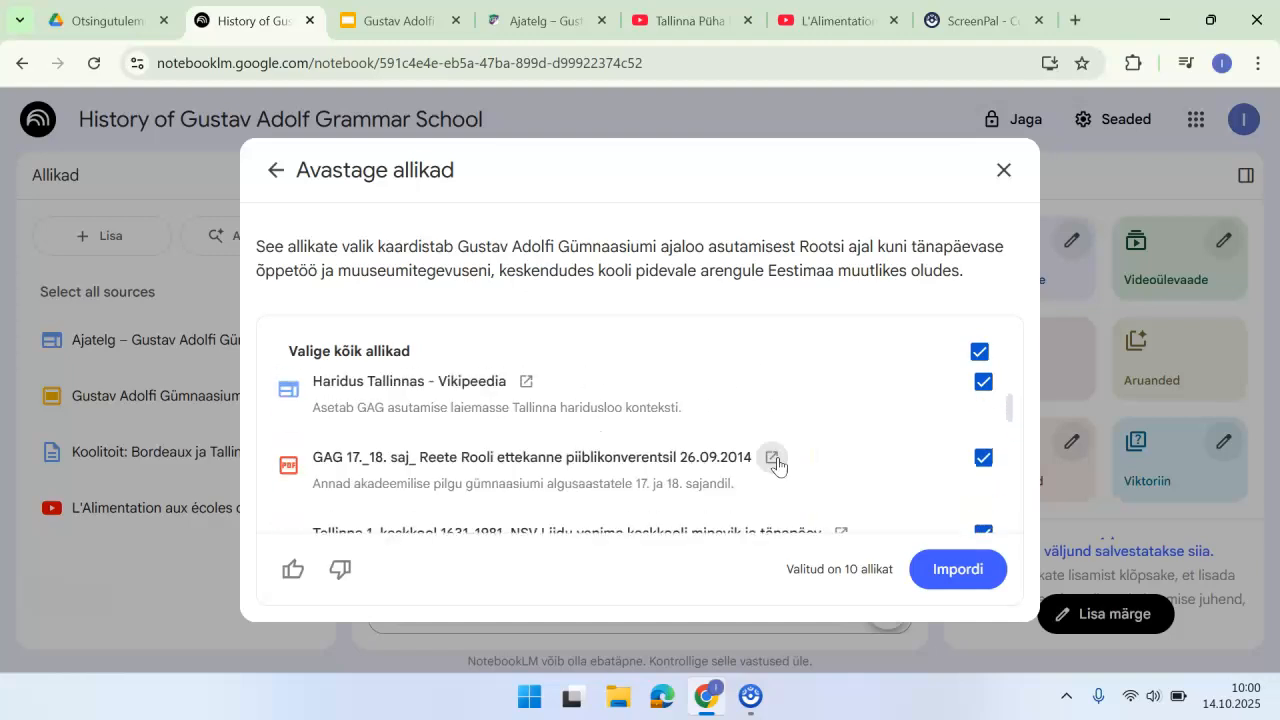
pyautogui.click(776, 457)
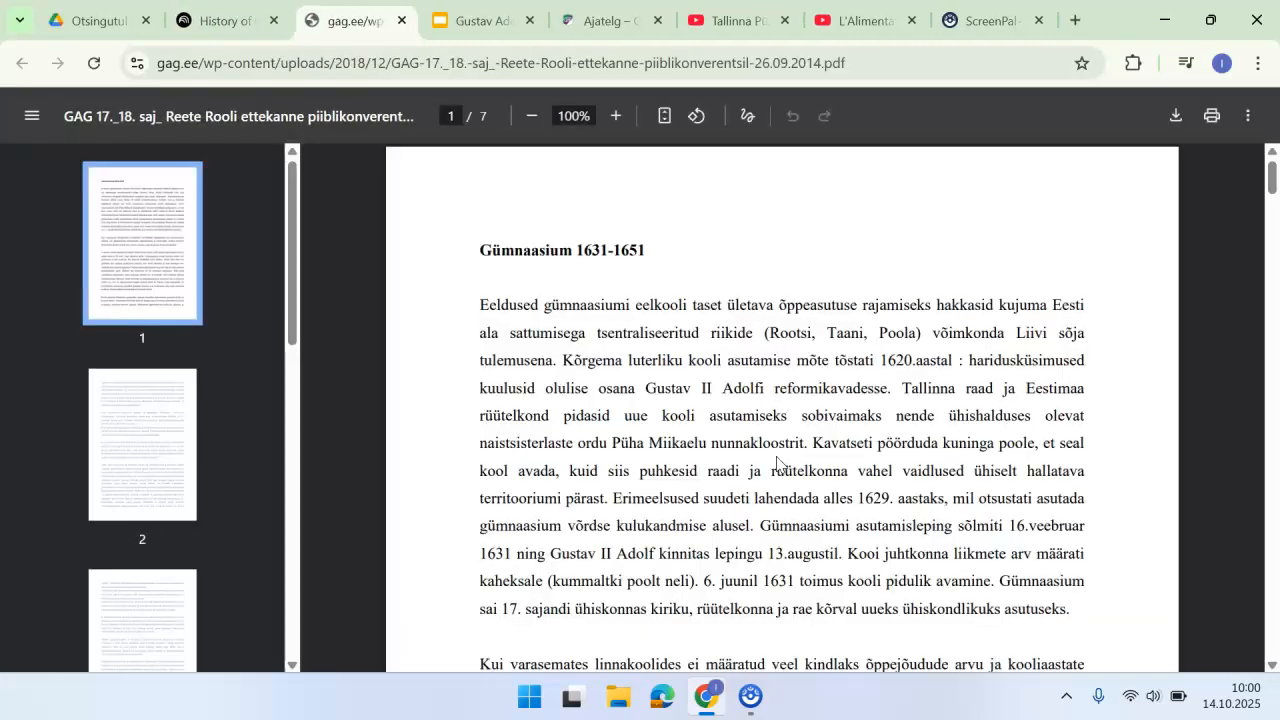
pyautogui.scroll(-8, 778, 463)
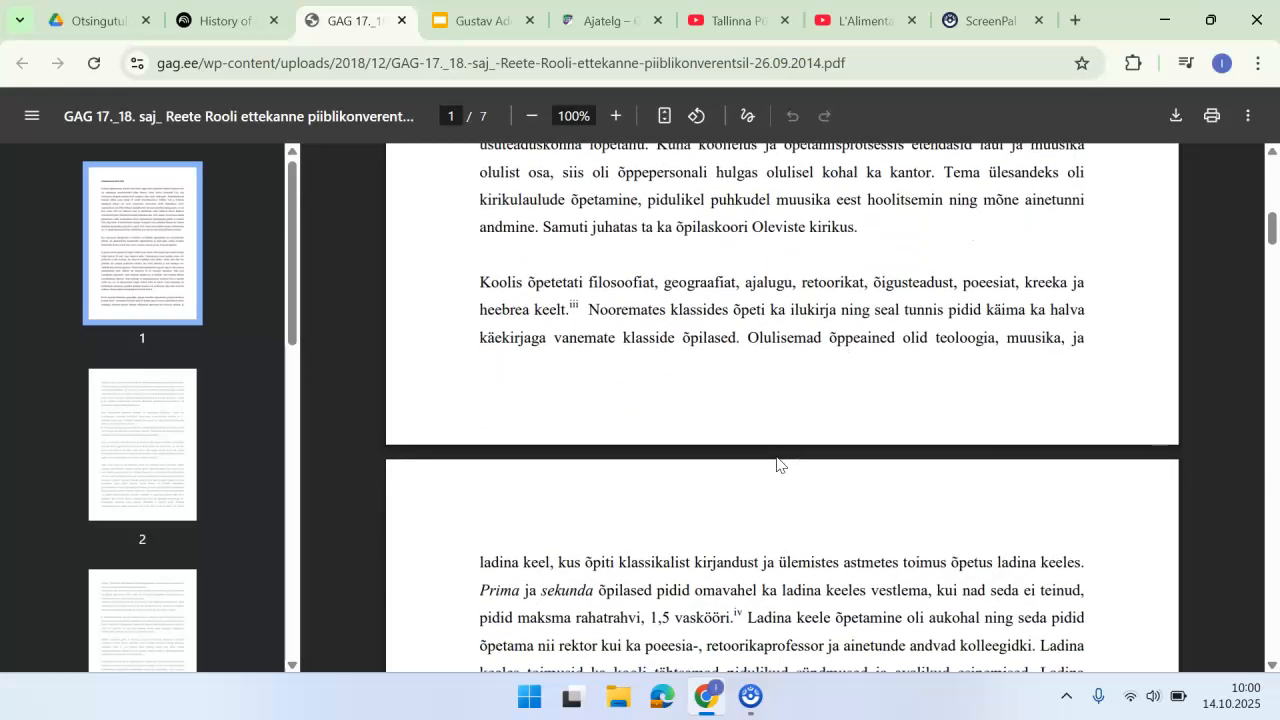
# Return to the suggested sources in the notebook, deselect them all, and import only the GAG 17._18. saj PDF
pyautogui.click(226, 17)
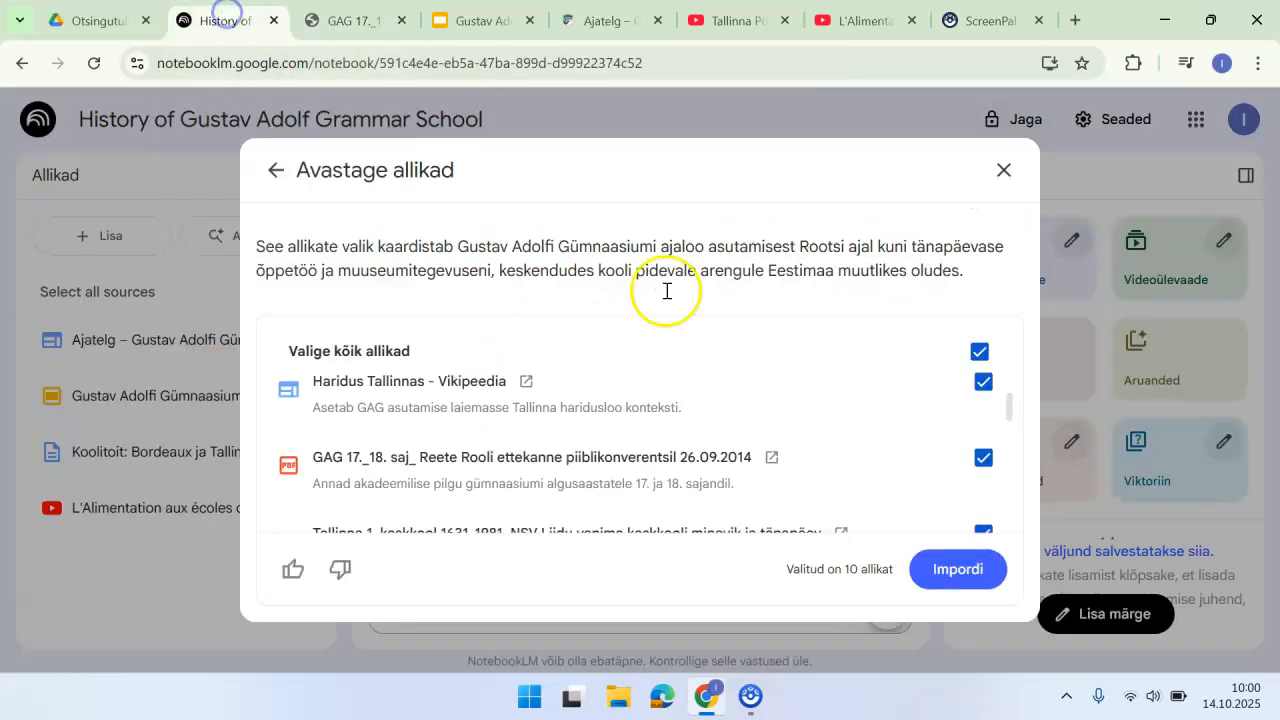
pyautogui.click(980, 353)
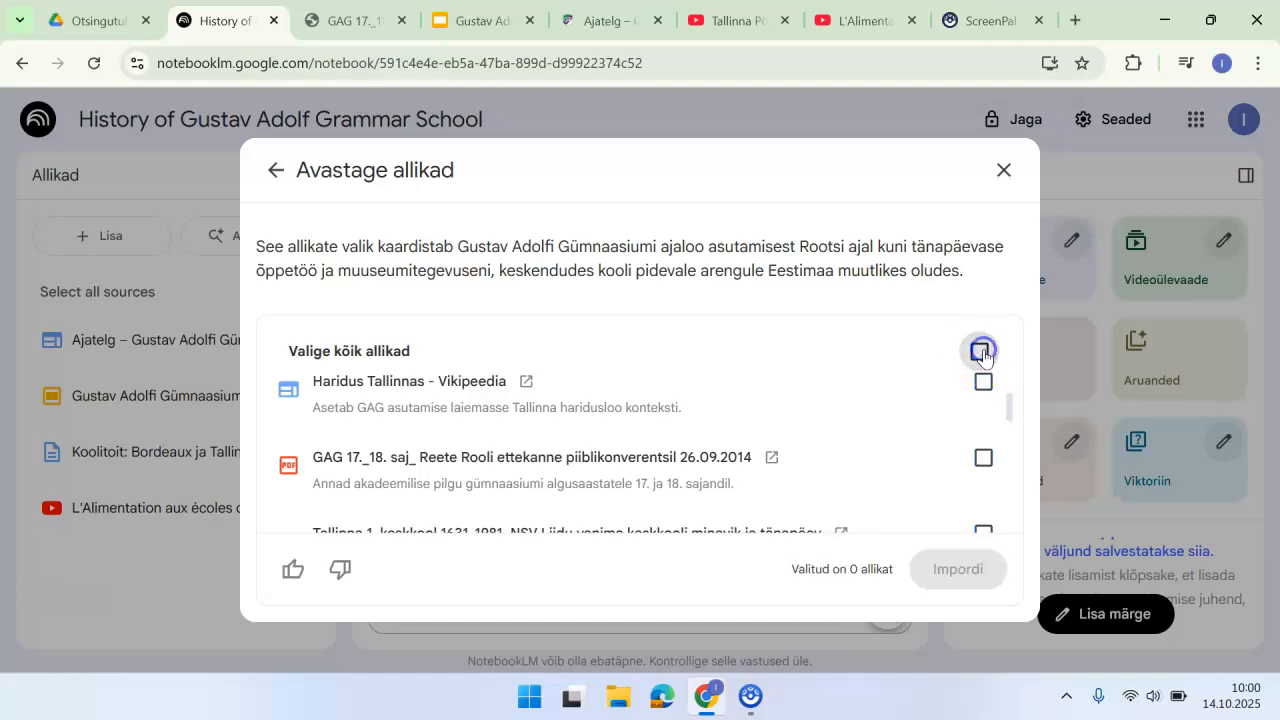
pyautogui.click(980, 460)
pyautogui.click(958, 571)
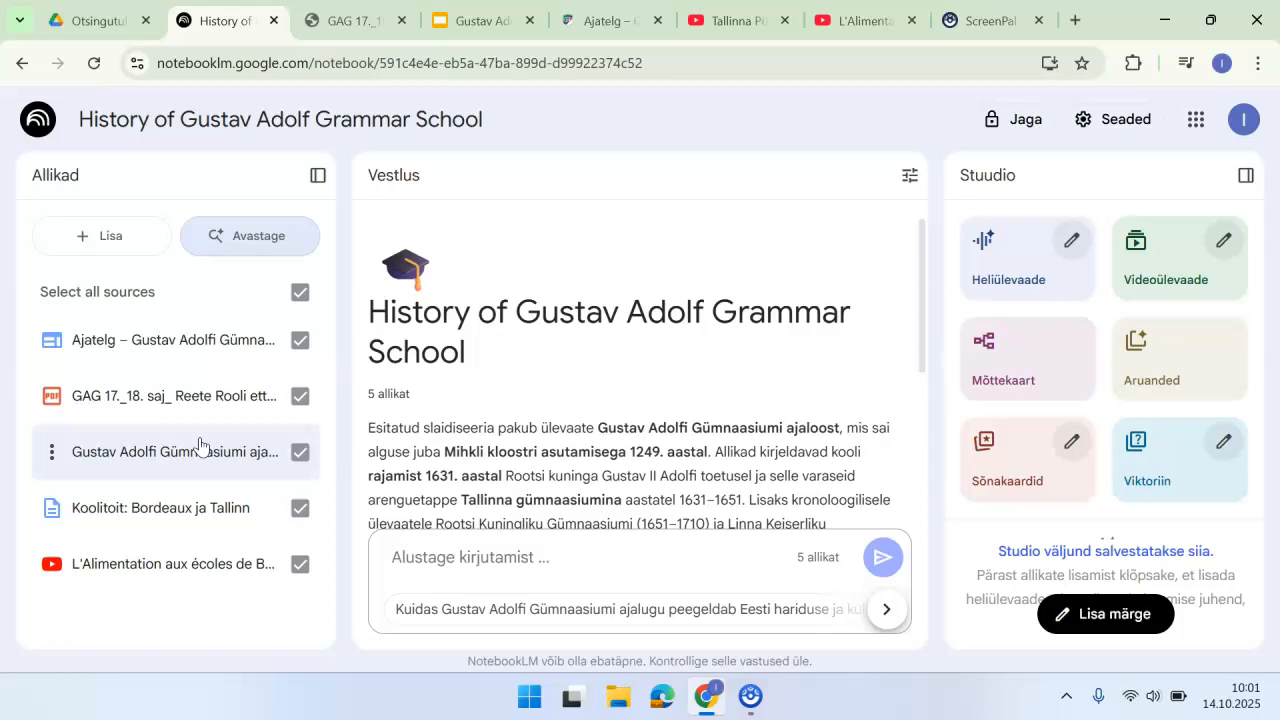
# Deselect the Ajatelg, GAG 17._18. saj, Koolitoit and L'Alimentation sources so only the Gustav Adolfi Gümnaasiumi ajalugu slides stay selected
pyautogui.click(300, 341)
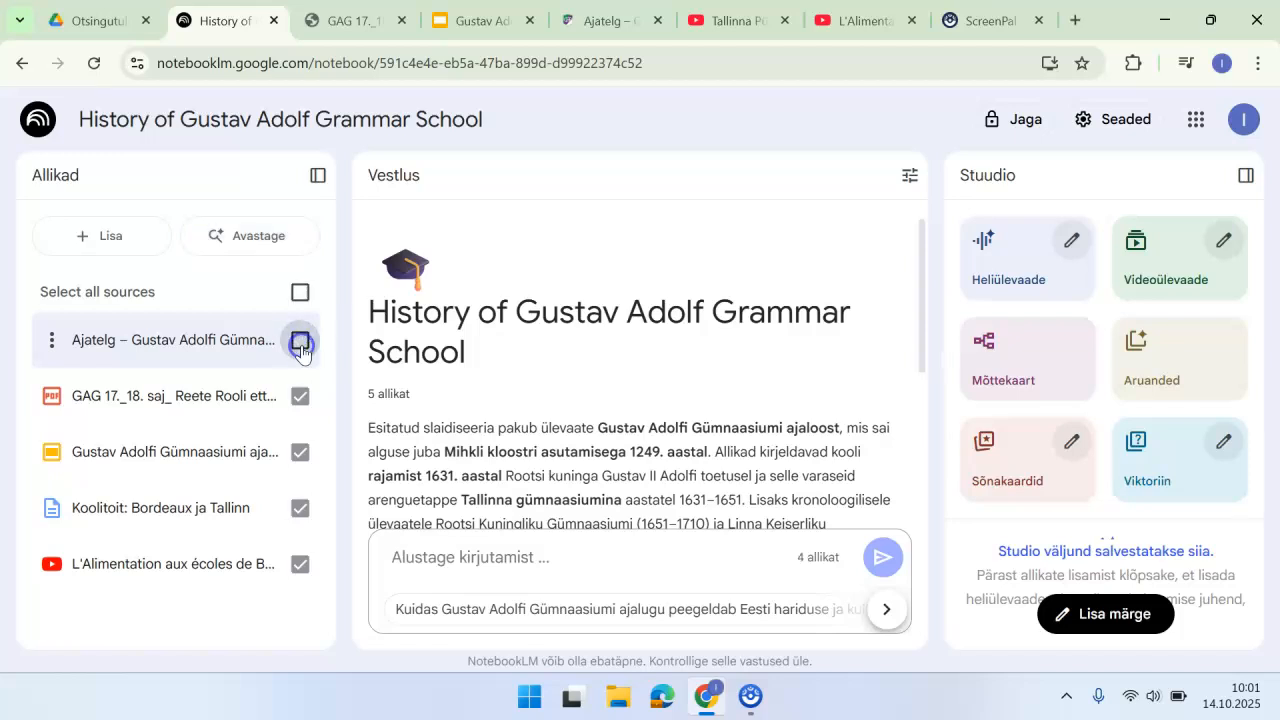
pyautogui.click(300, 397)
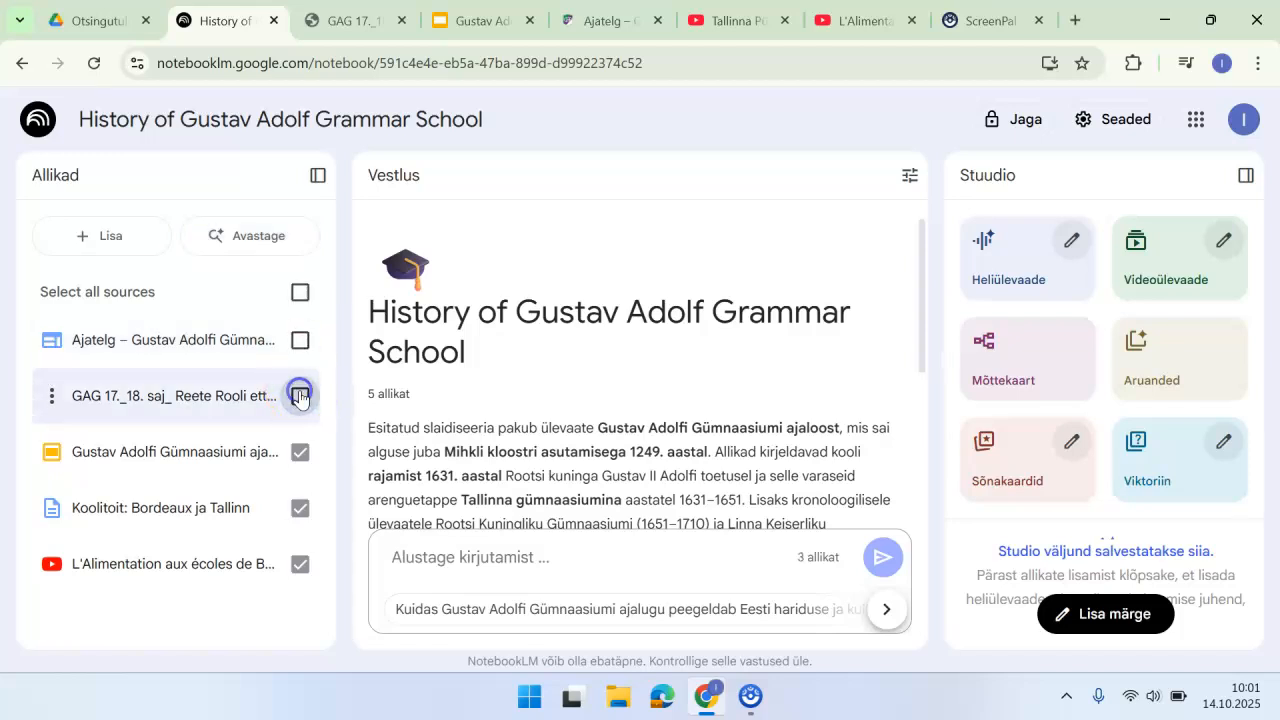
pyautogui.click(298, 508)
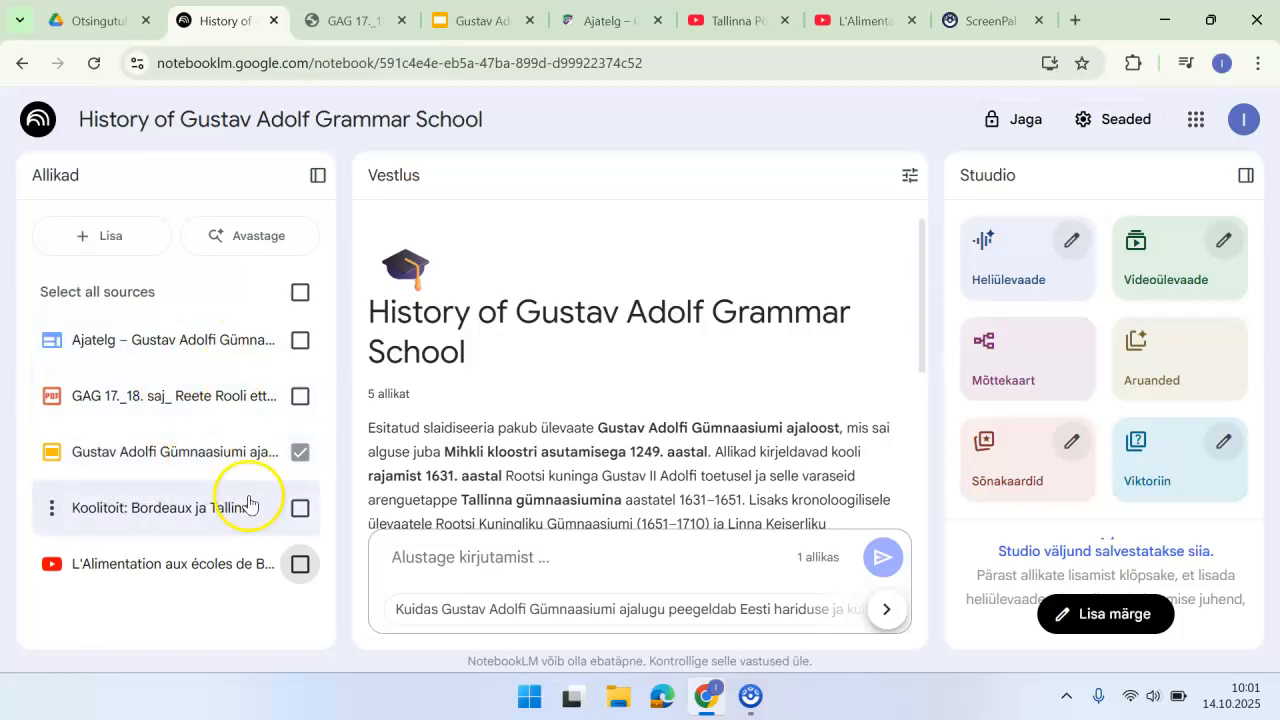
# Reselect all five sources in the notebook's source list
pyautogui.click(300, 293)
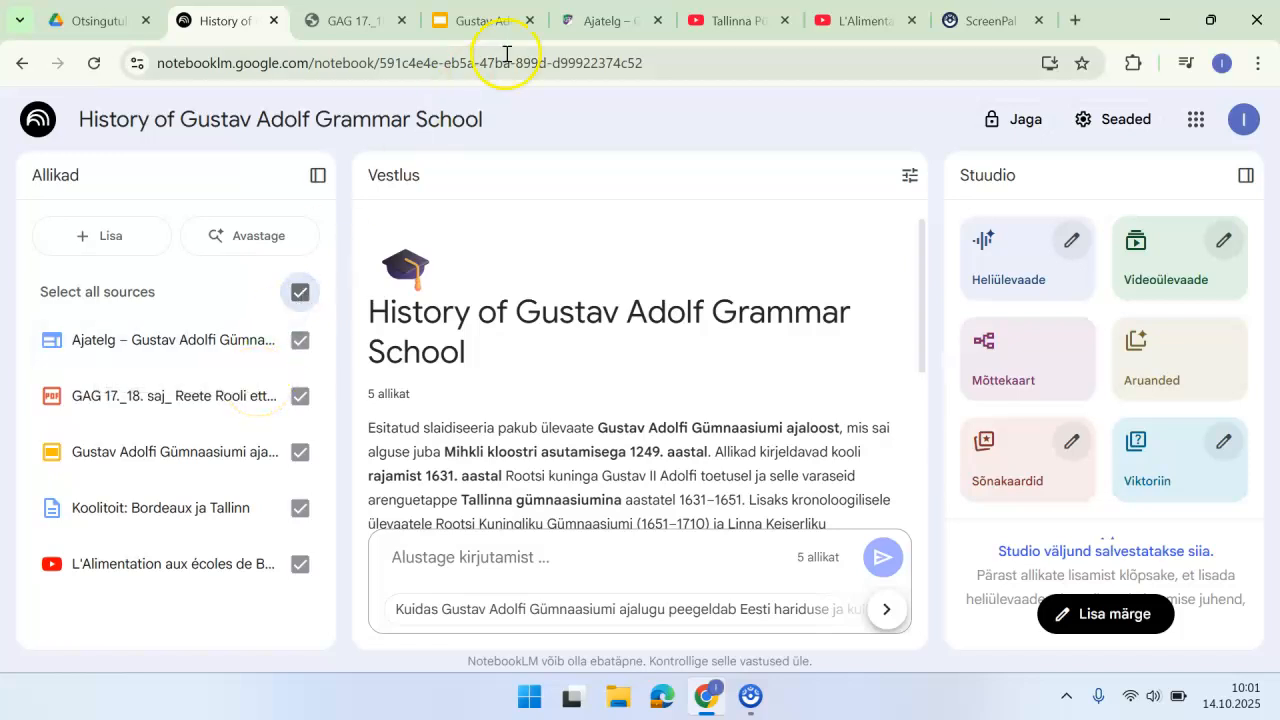
# Print the gag.ee Ajatelg web page to a PDF and save it as "Ajatelg – Gustav Adolfi Gümnaasium" in Allalaaditud failid
pyautogui.click(593, 32)
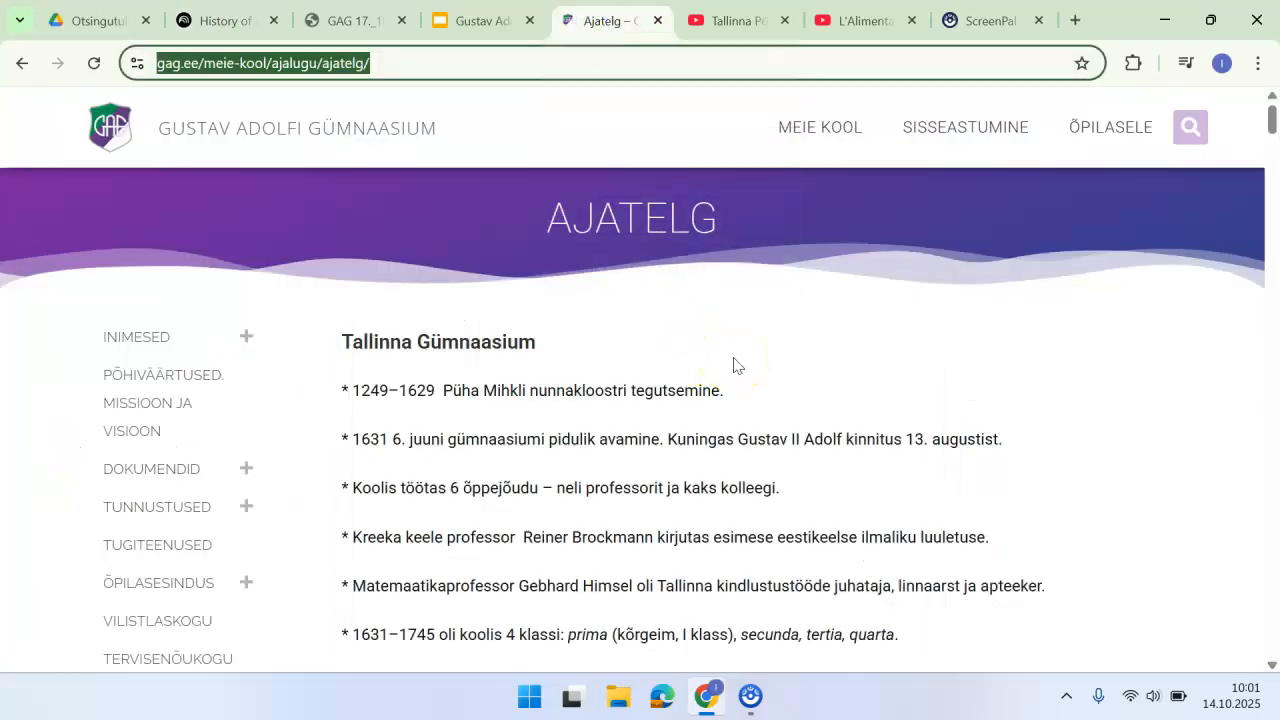
pyautogui.scroll(-2, 733, 364)
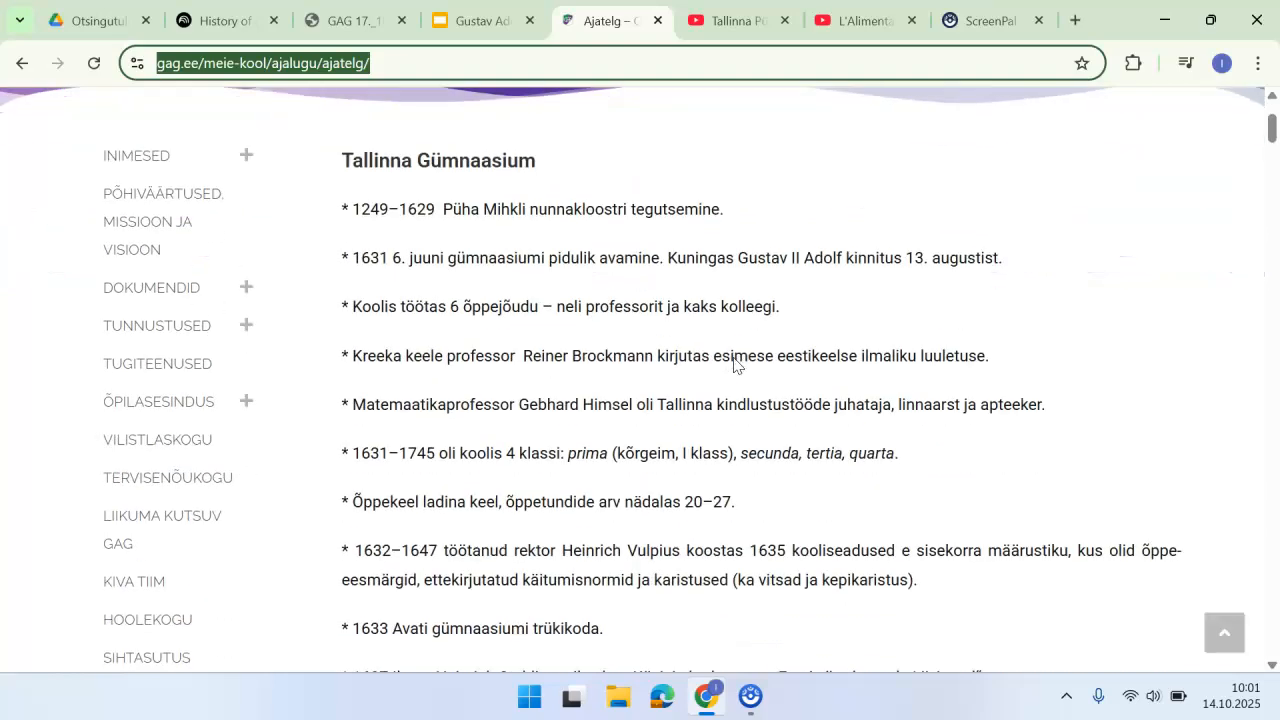
pyautogui.rightClick(814, 330)
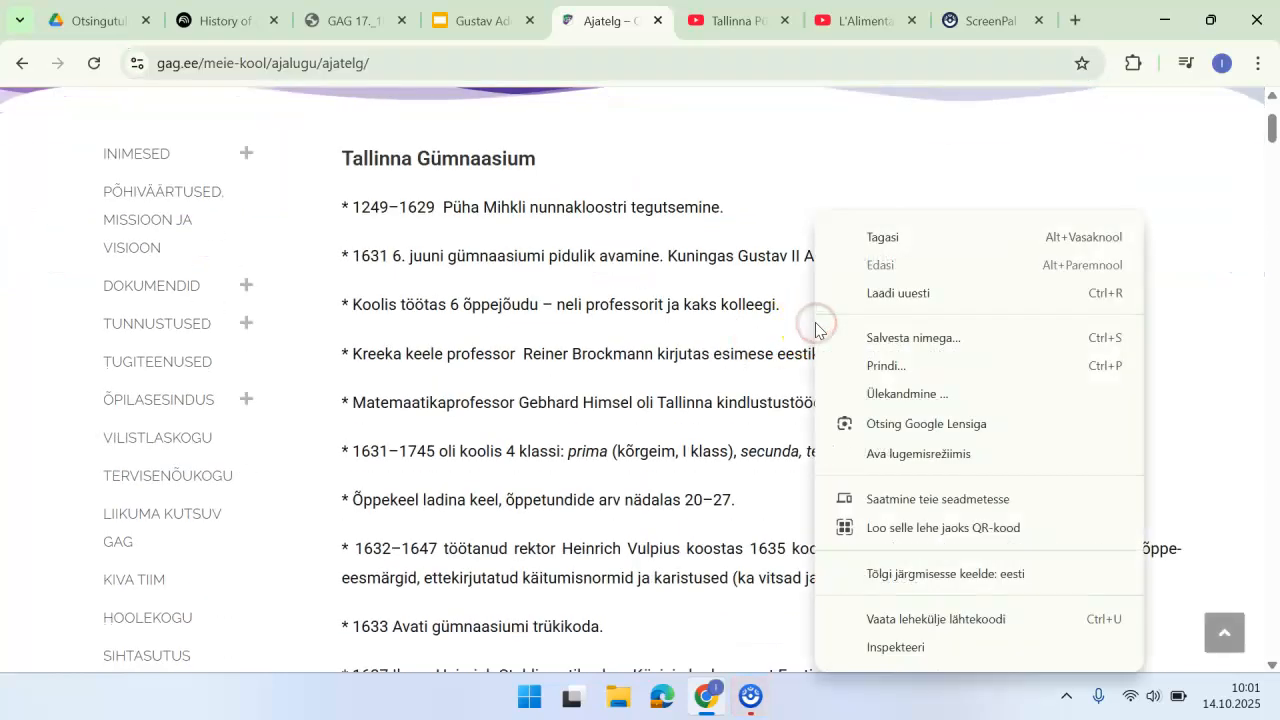
pyautogui.click(912, 368)
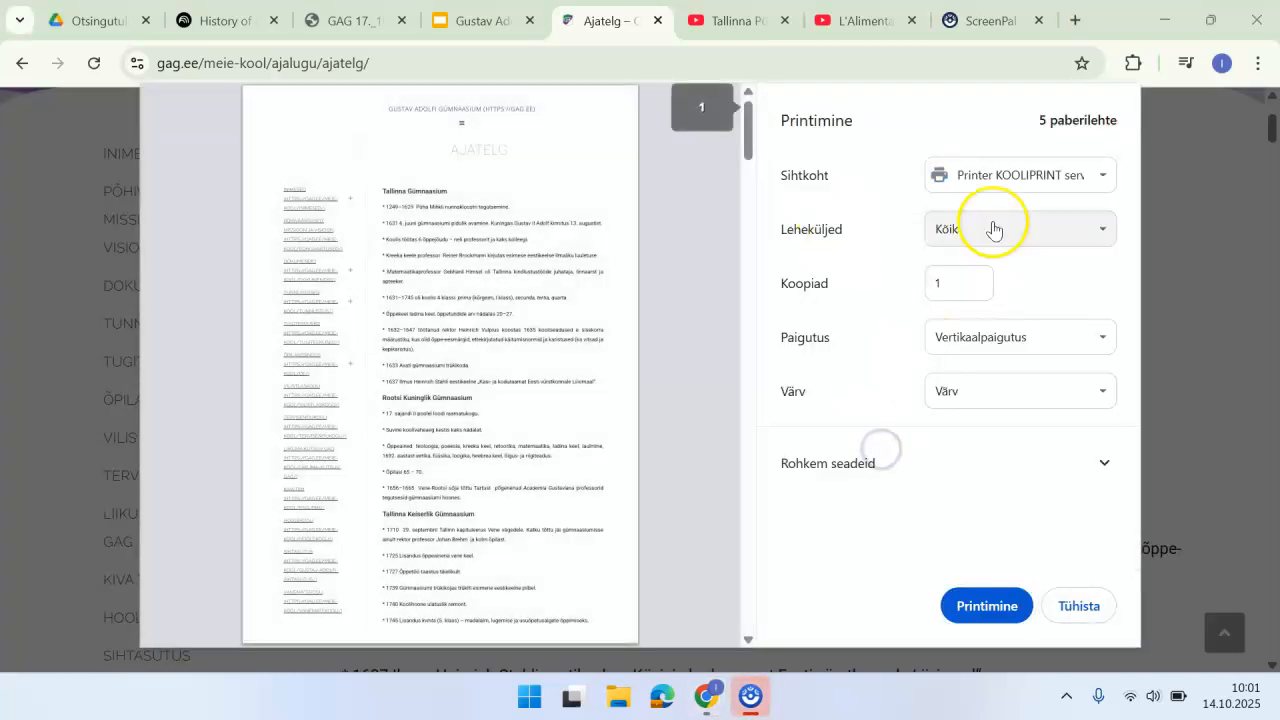
pyautogui.click(1090, 172)
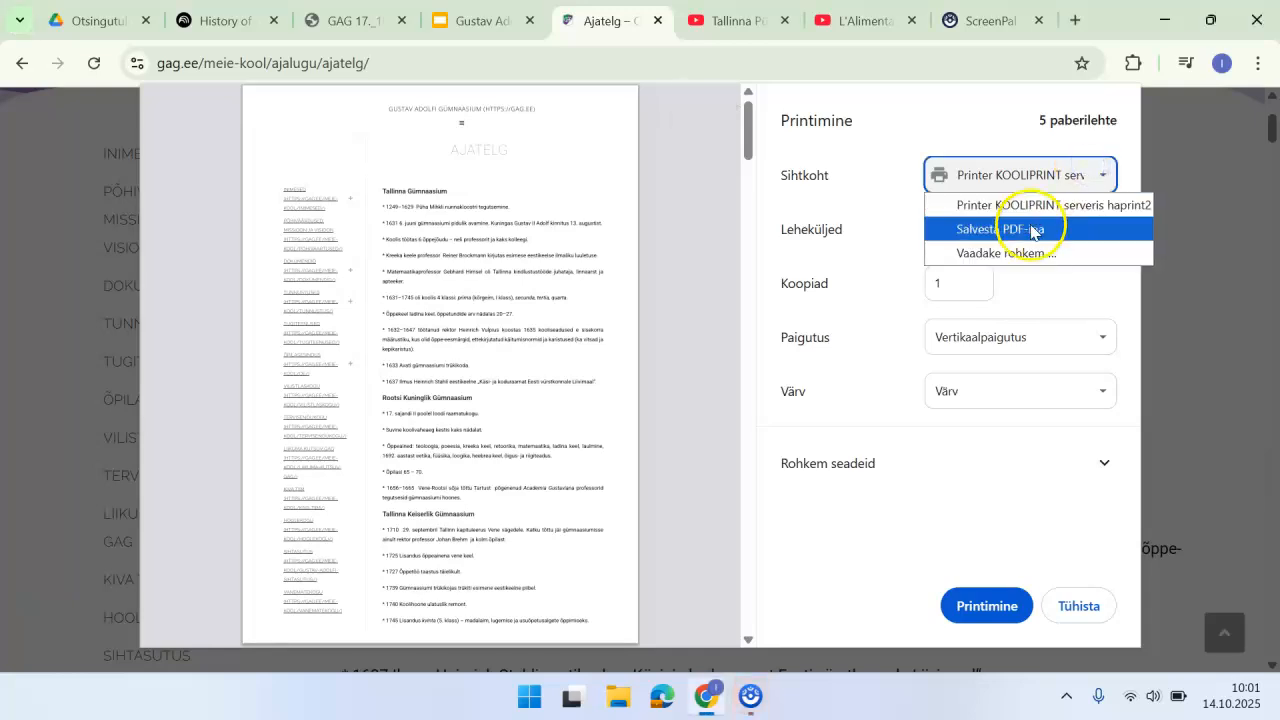
pyautogui.click(1031, 229)
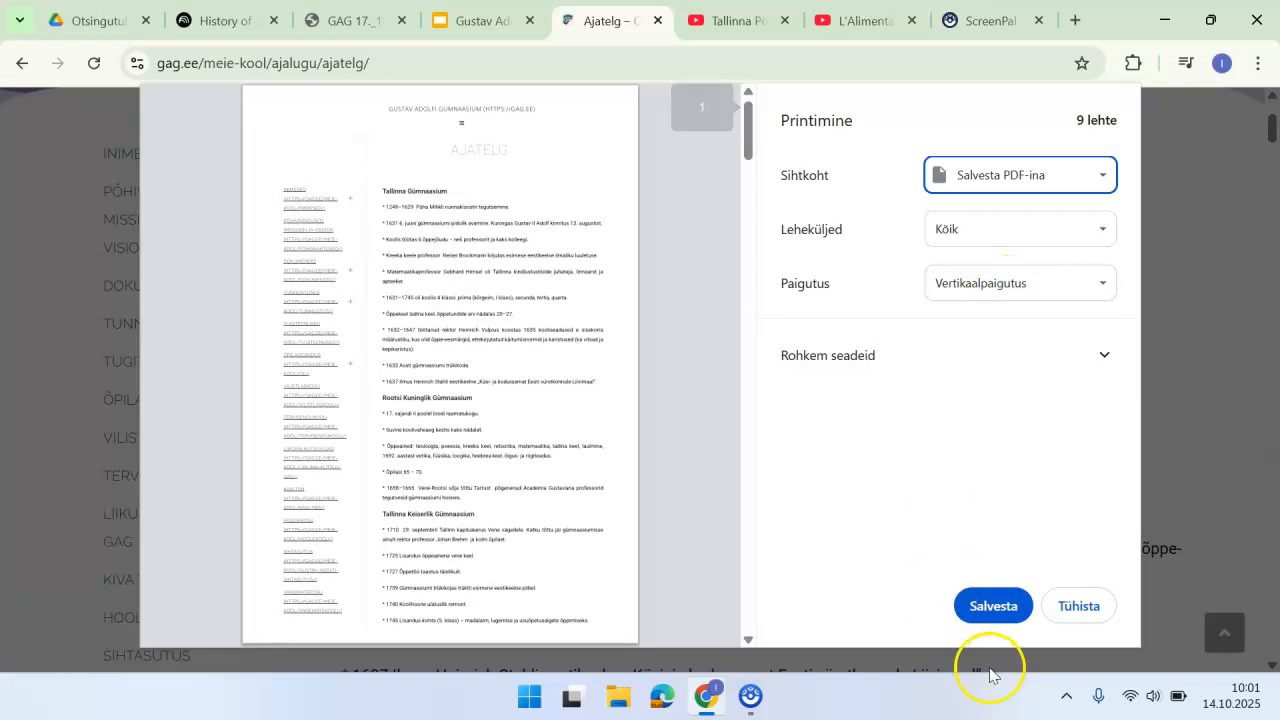
pyautogui.click(982, 606)
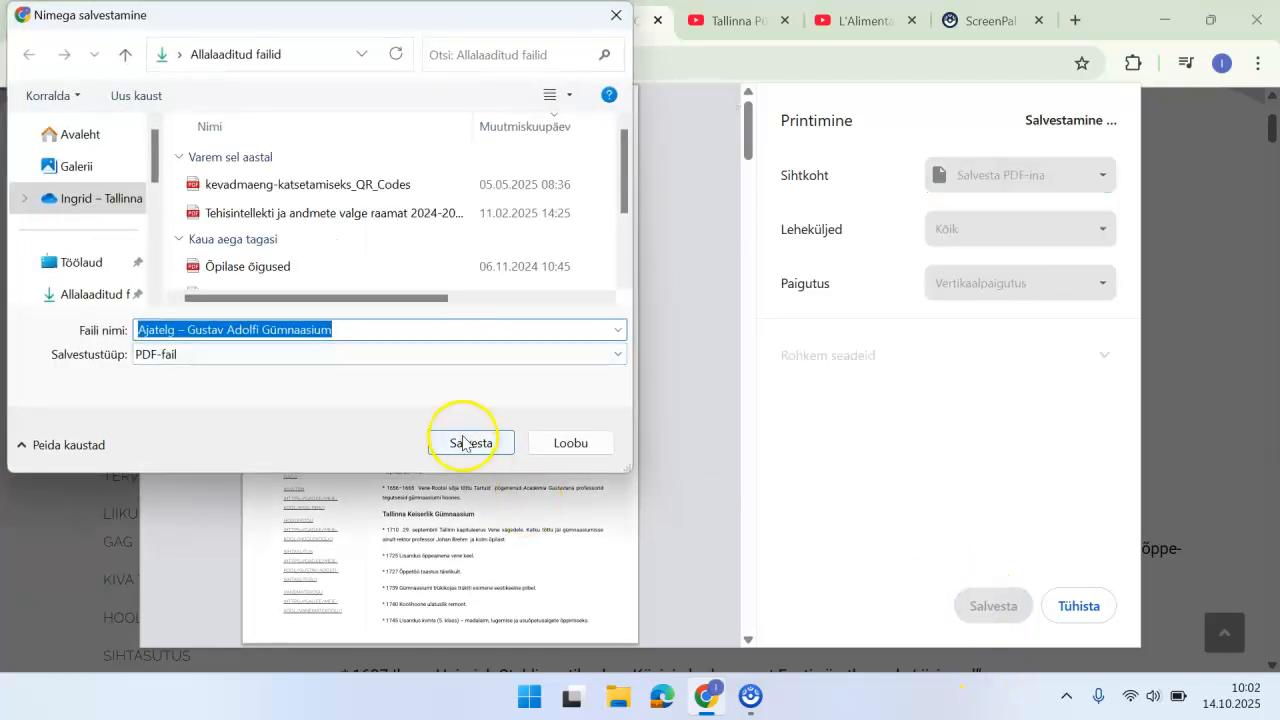
pyautogui.click(463, 443)
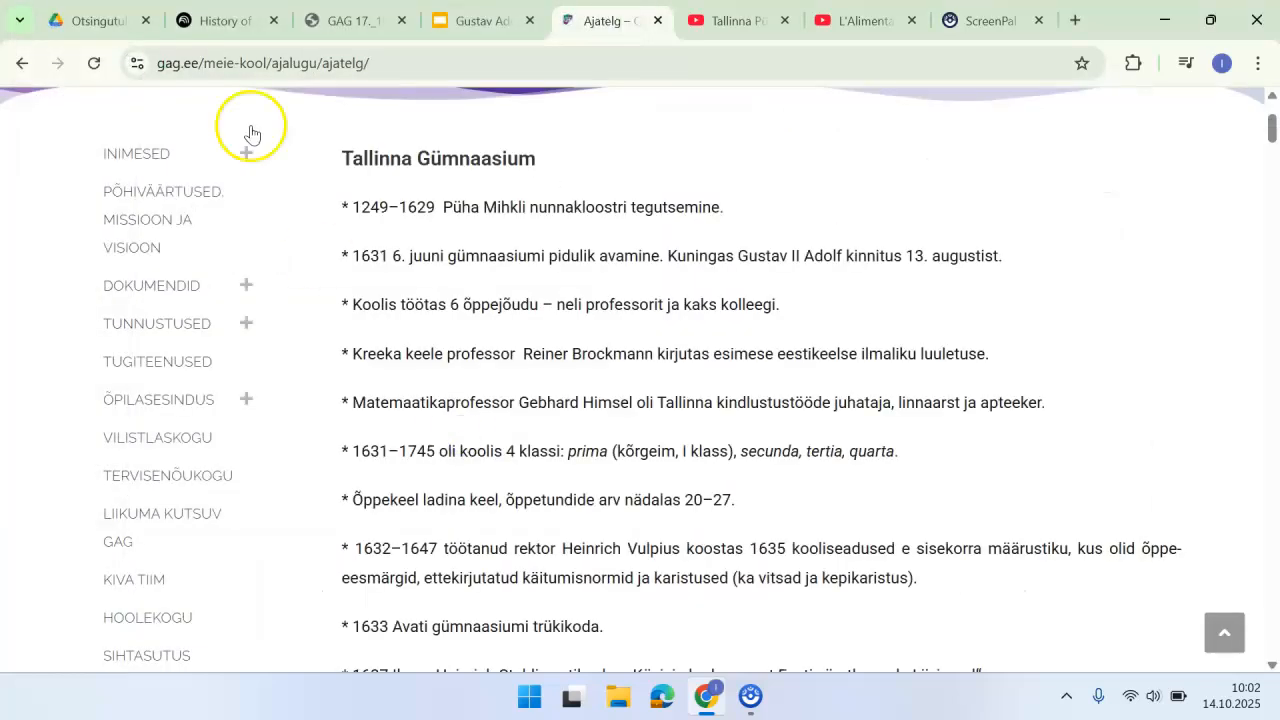
# Return to the notebook and upload the "Ajatelg – Gustav Adolfi Gümnaasium" PDF from Allalaaditud failid as a new source
pyautogui.click(228, 22)
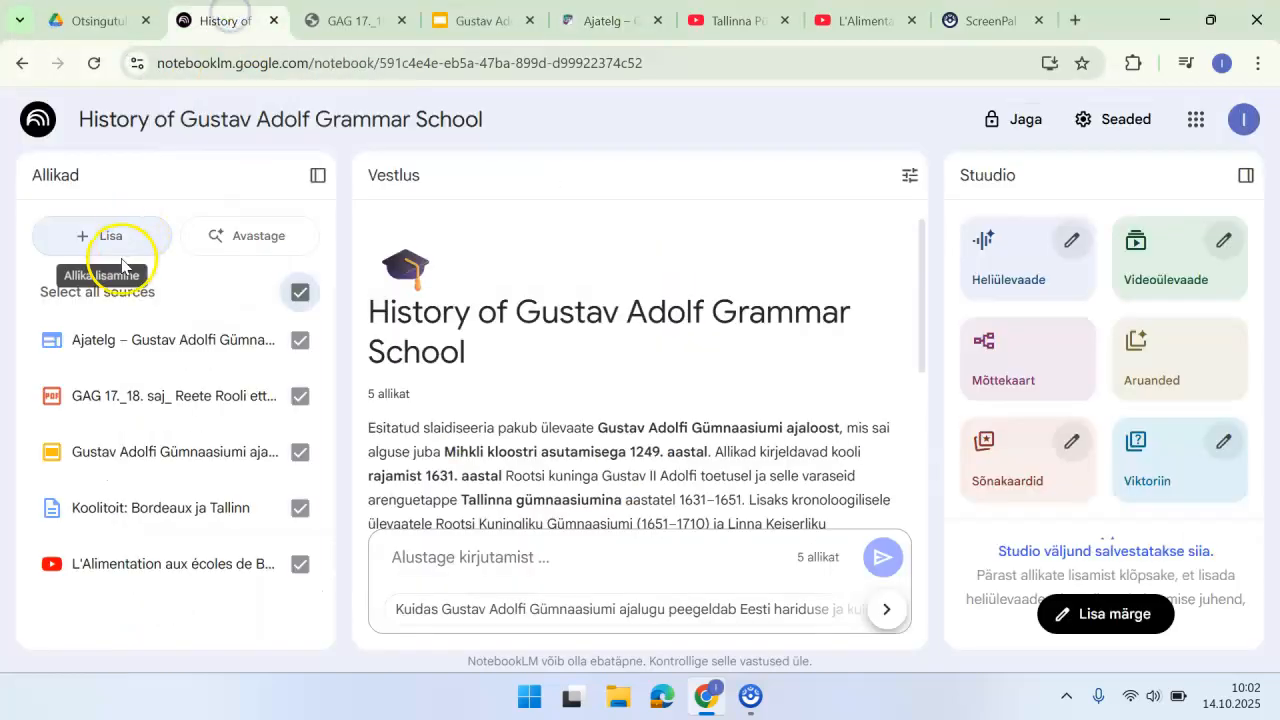
pyautogui.click(104, 234)
pyautogui.click(615, 442)
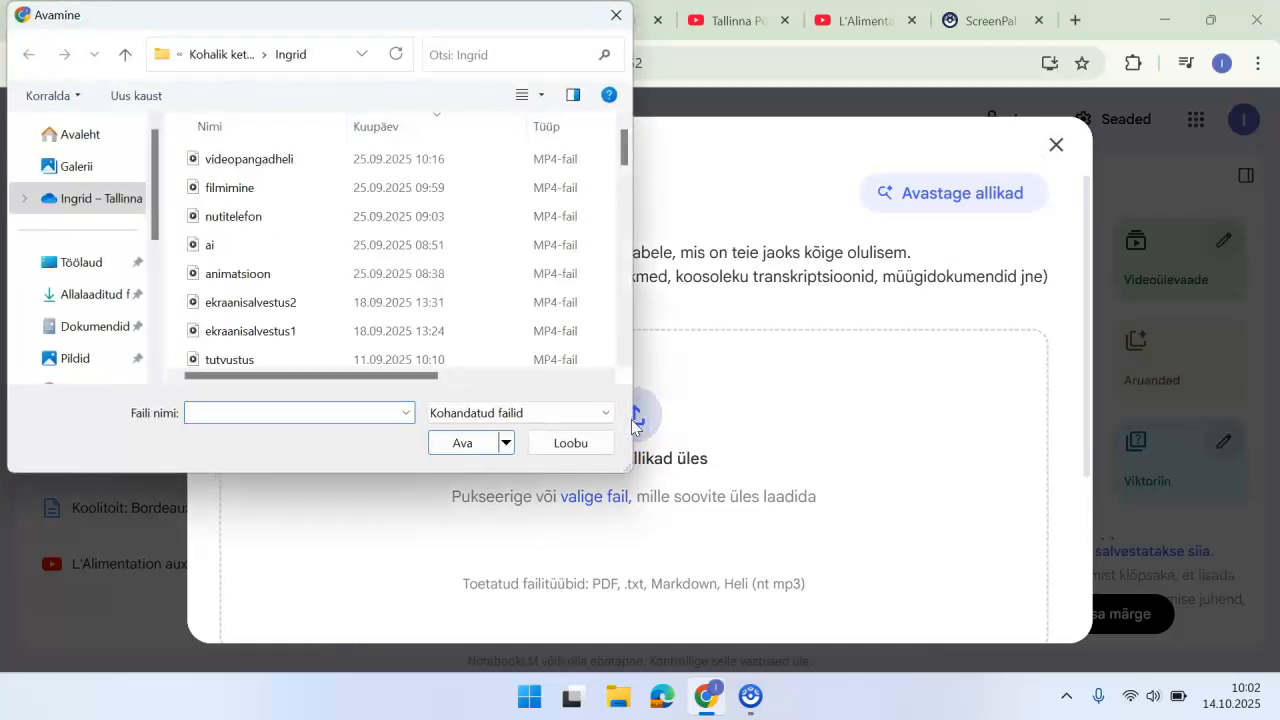
pyautogui.click(93, 294)
pyautogui.click(284, 185)
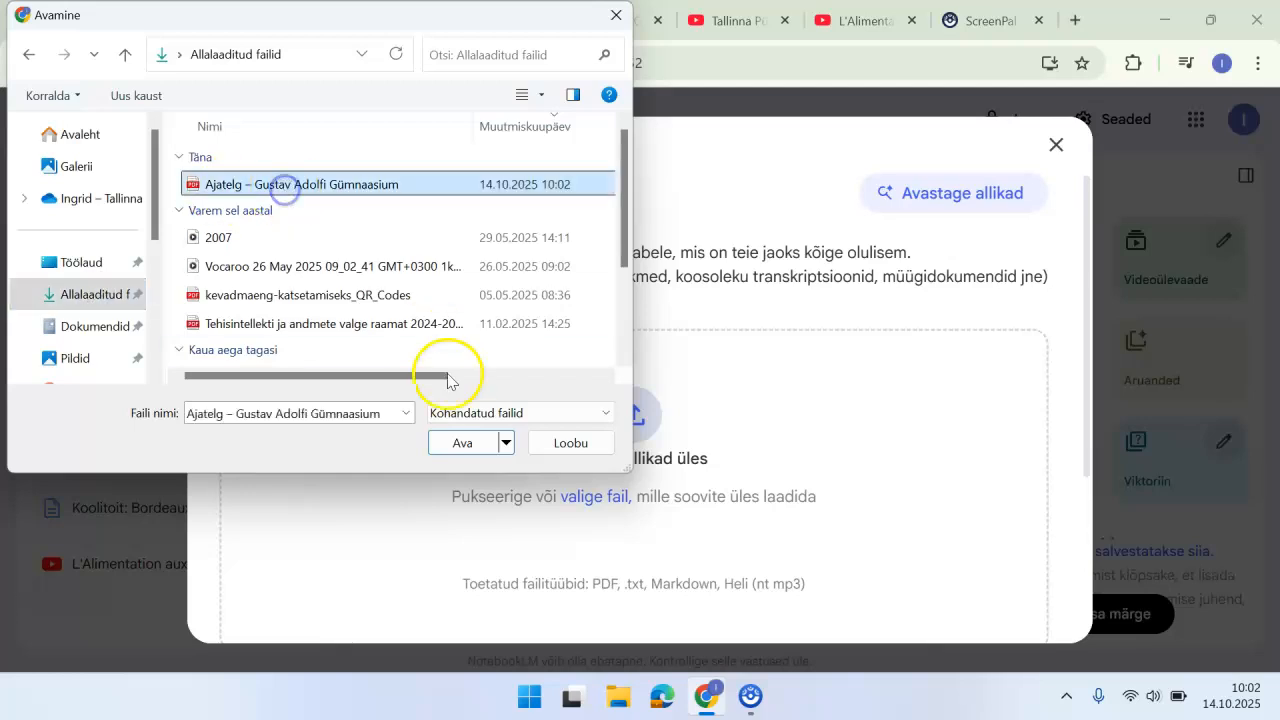
pyautogui.click(458, 442)
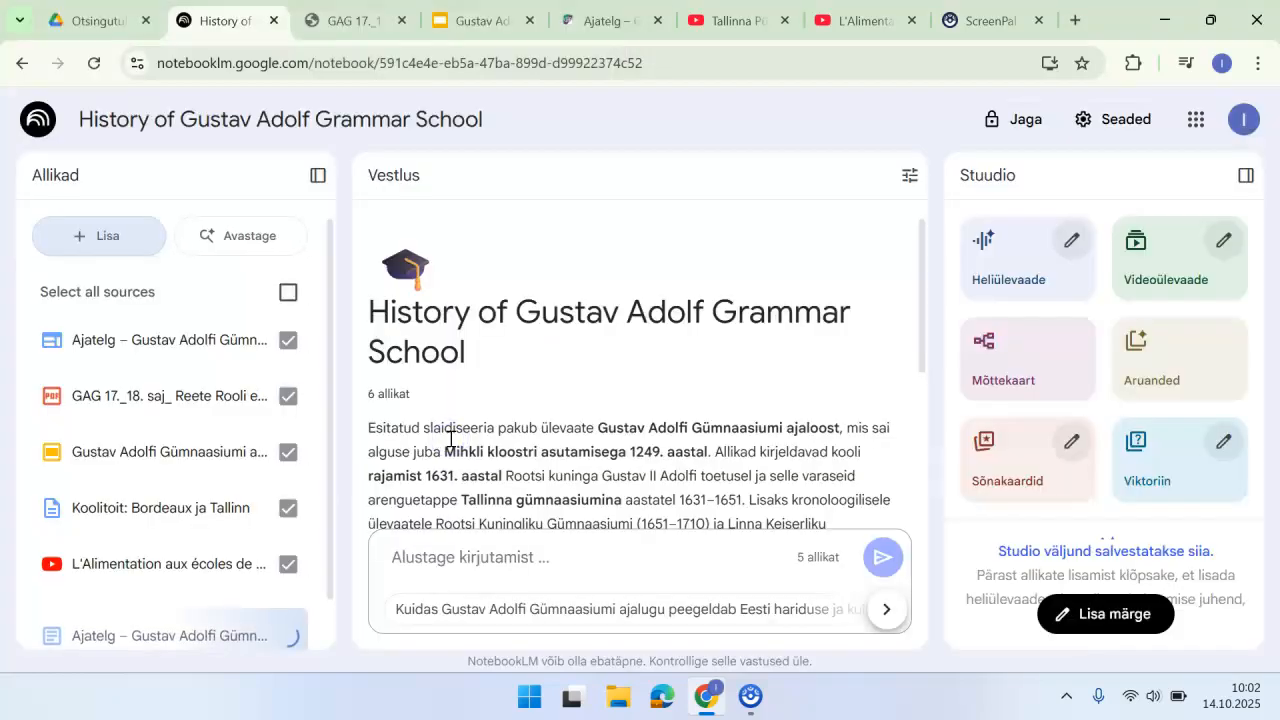